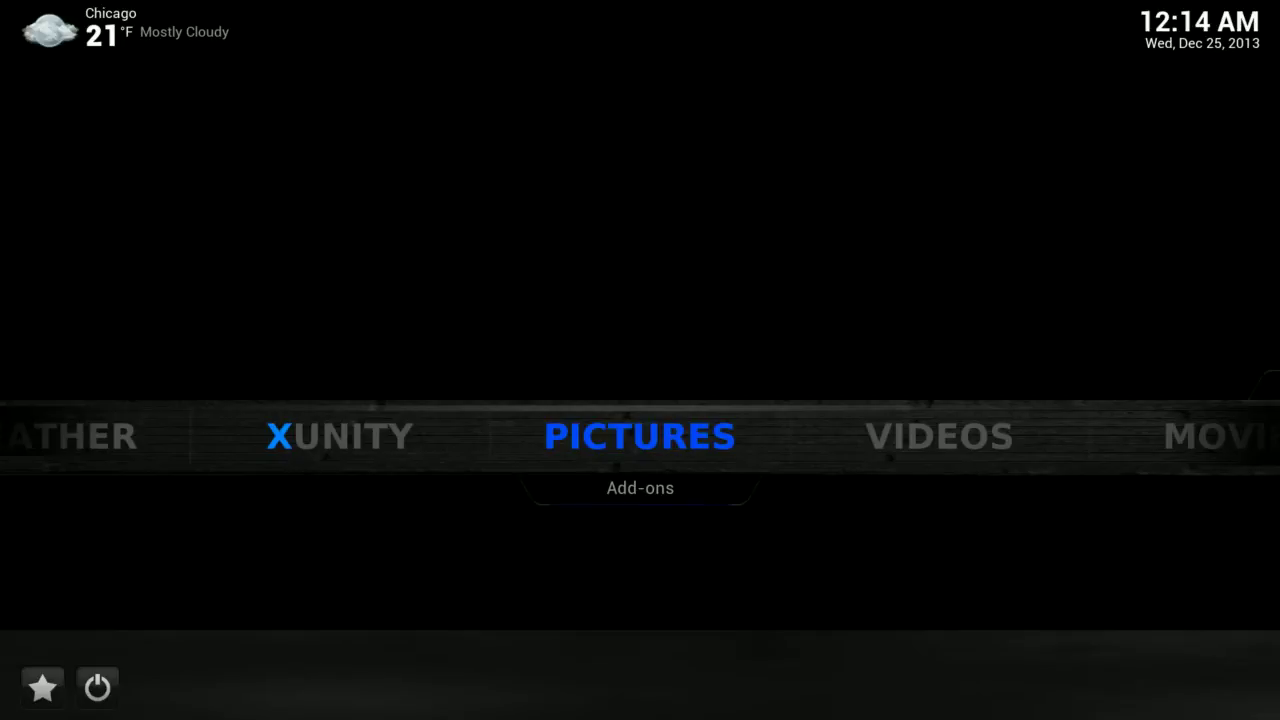
# Open the weather page and review the 10 Day Forecast for Chicago.
pyautogui.moveTo(486, 449)
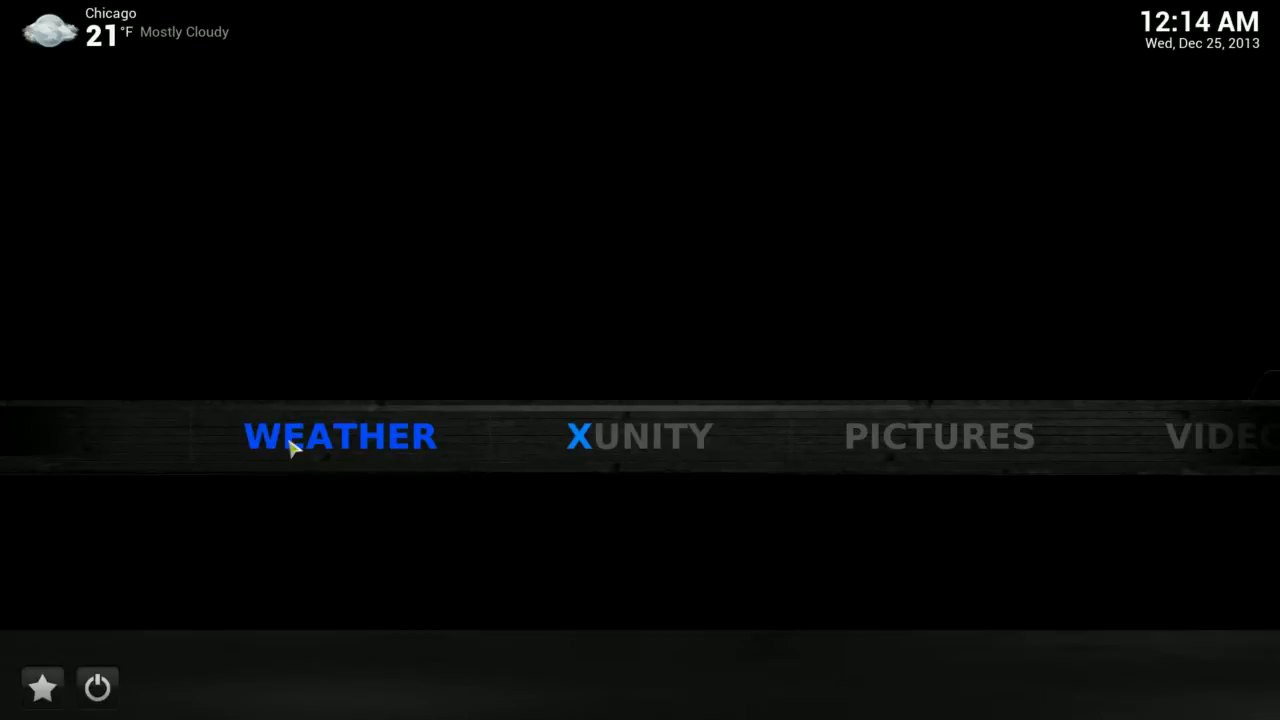
pyautogui.click(291, 447)
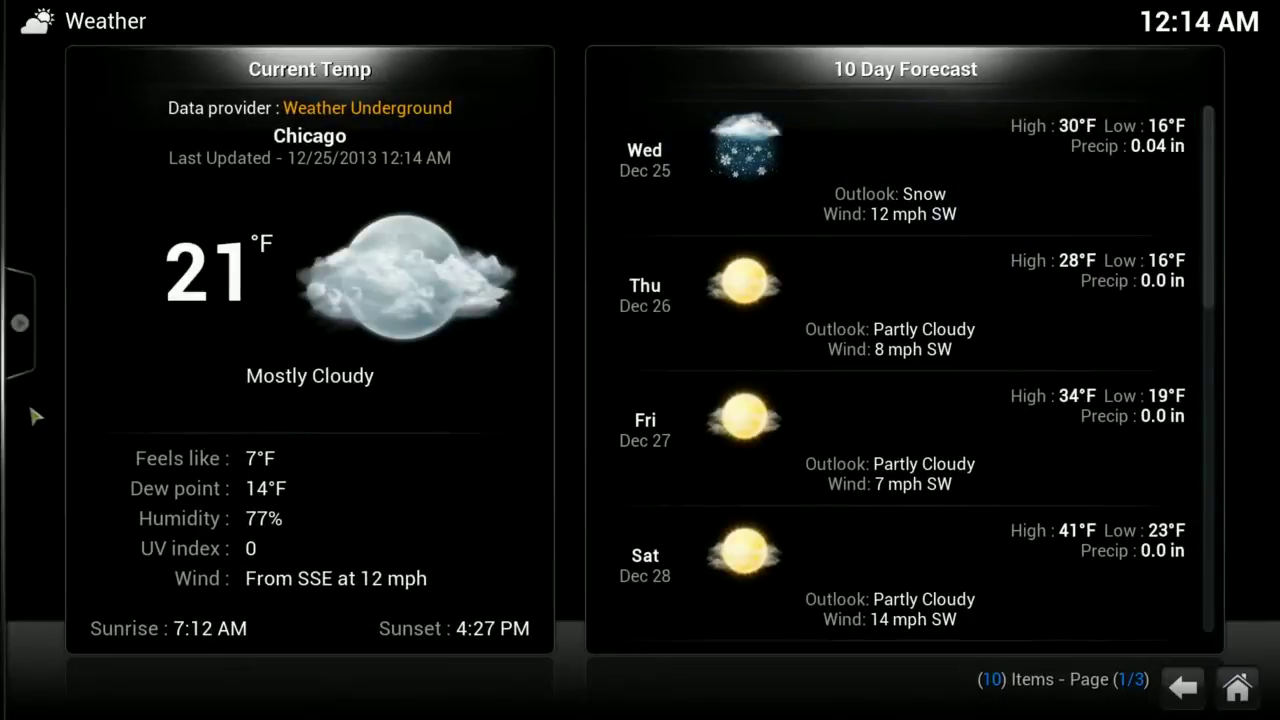
pyautogui.moveTo(30, 404)
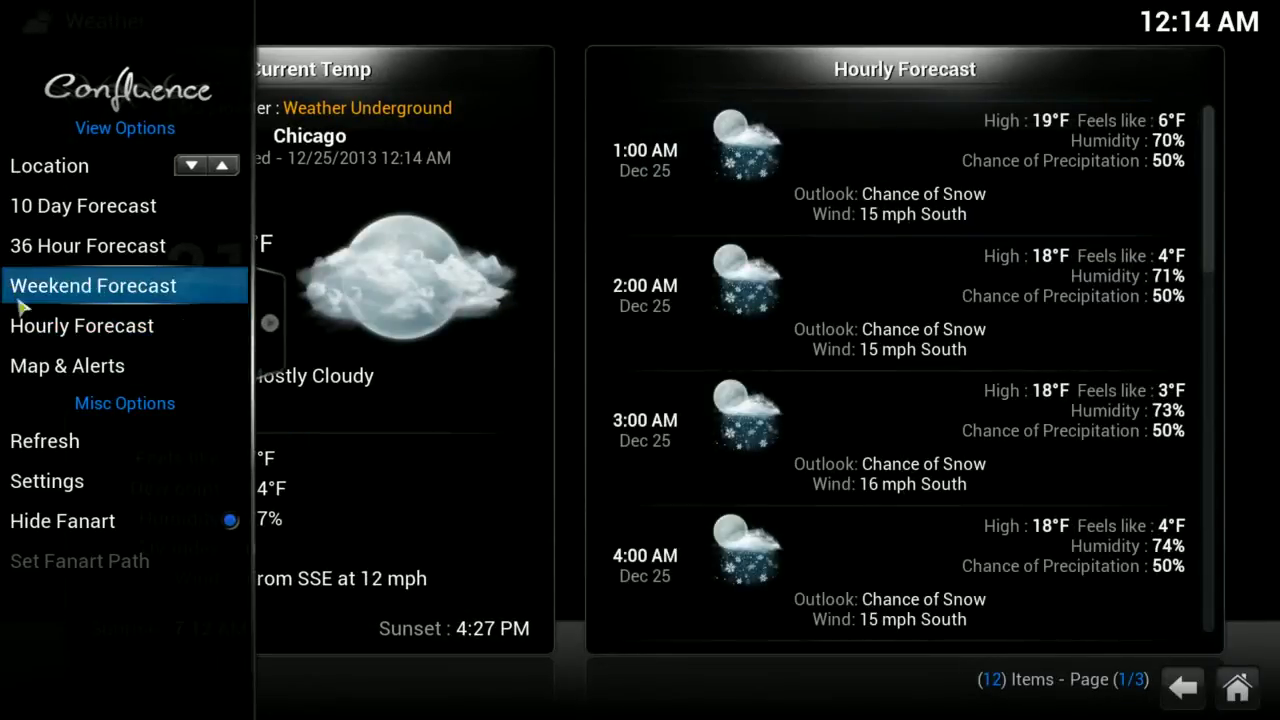
pyautogui.click(43, 236)
pyautogui.click(45, 206)
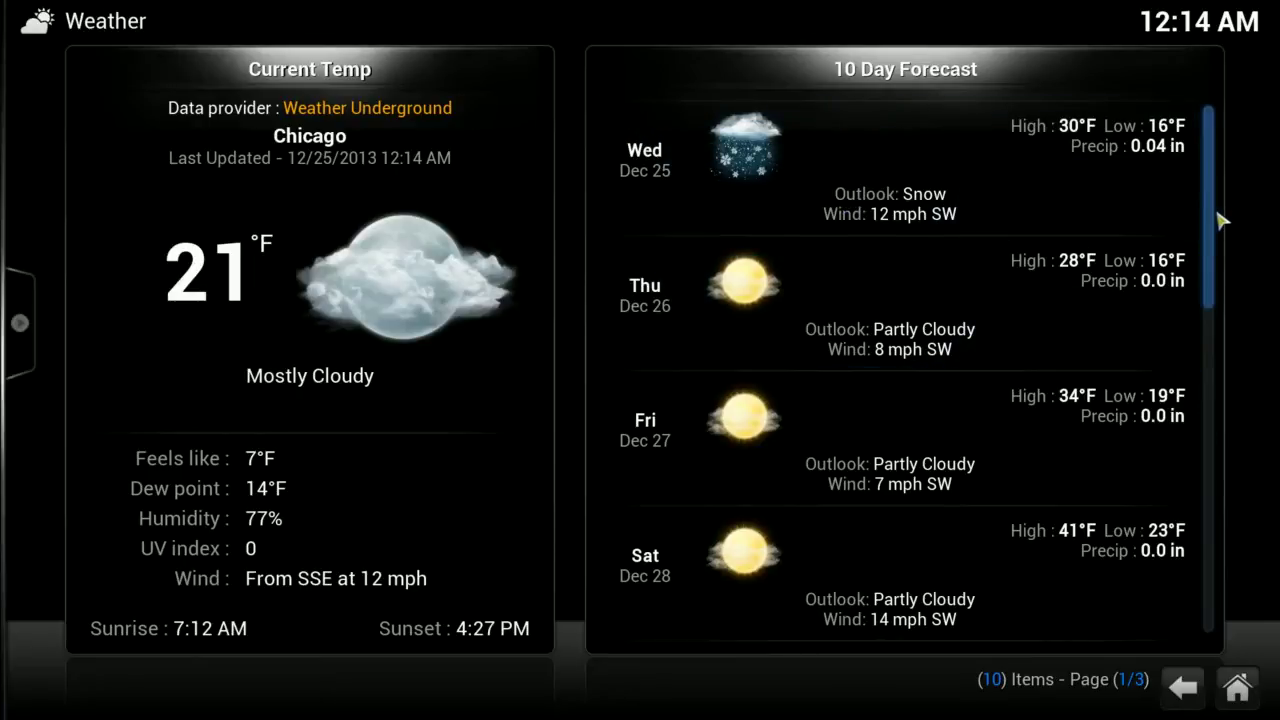
pyautogui.scroll(-4, 1212, 247)
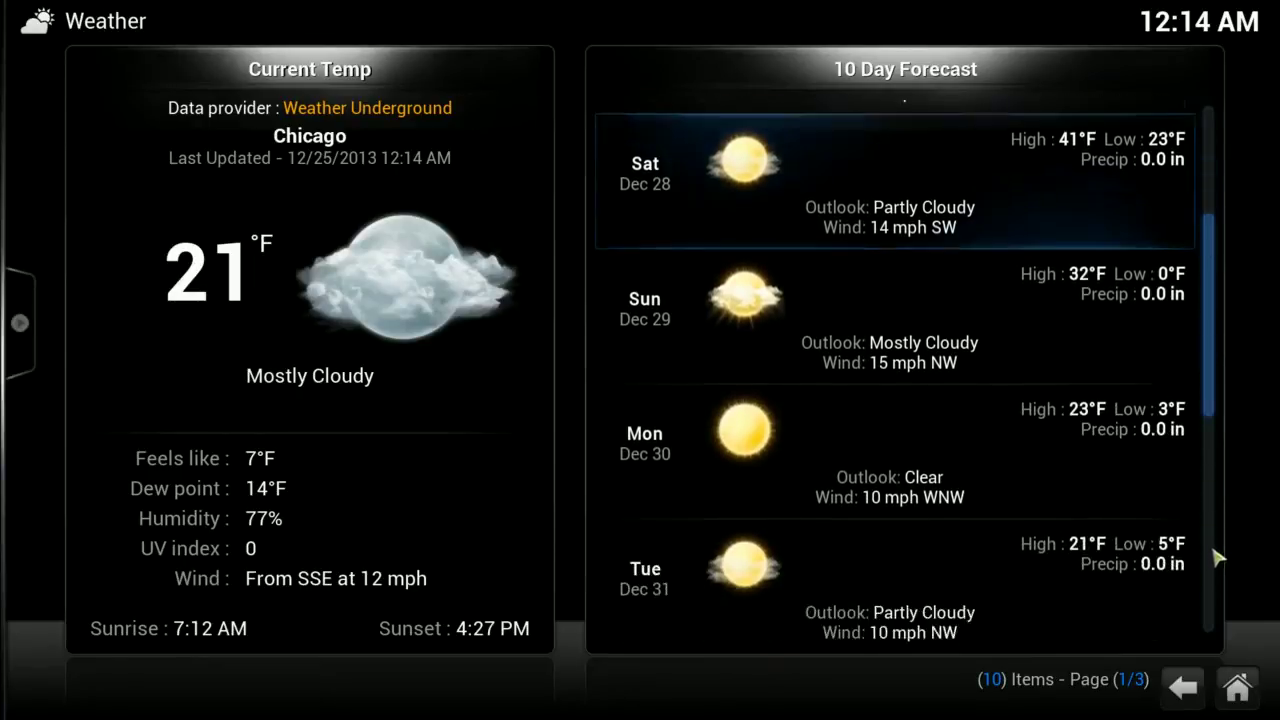
# Look through the 36 Hour, Weekend and Hourly forecasts and the Map & Alerts view.
pyautogui.moveTo(80, 325)
pyautogui.moveTo(113, 252)
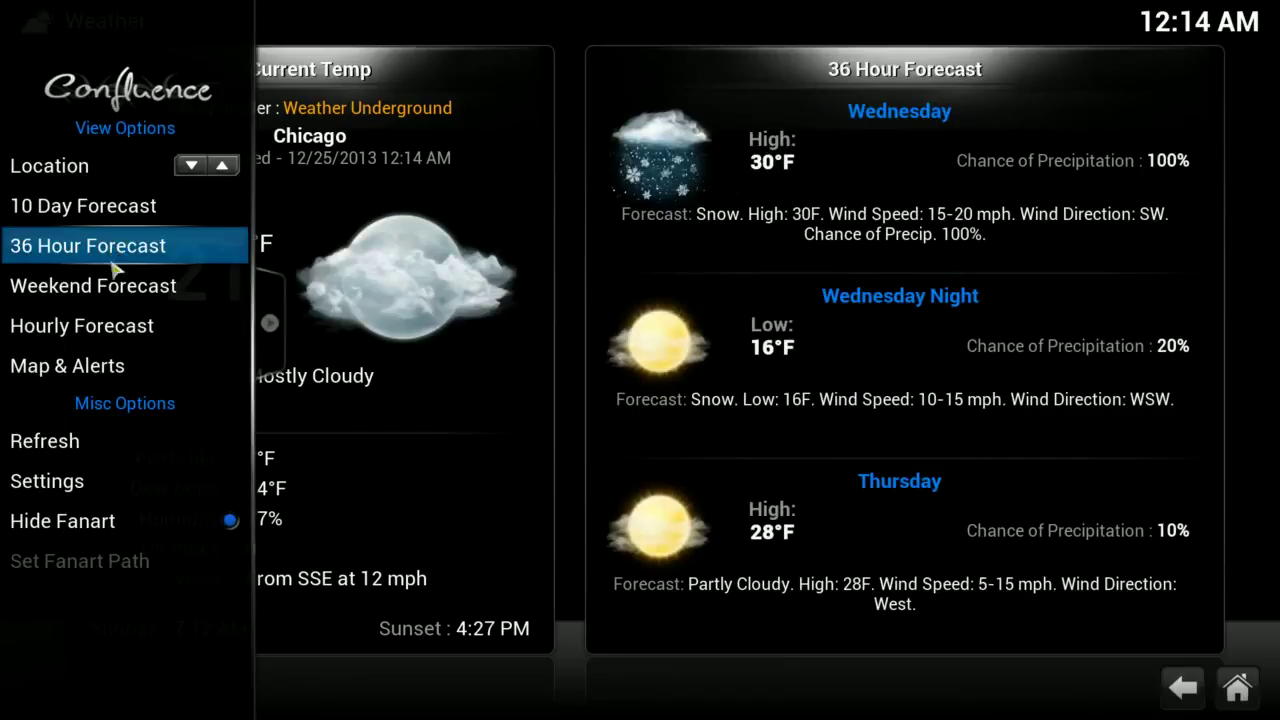
pyautogui.moveTo(115, 287)
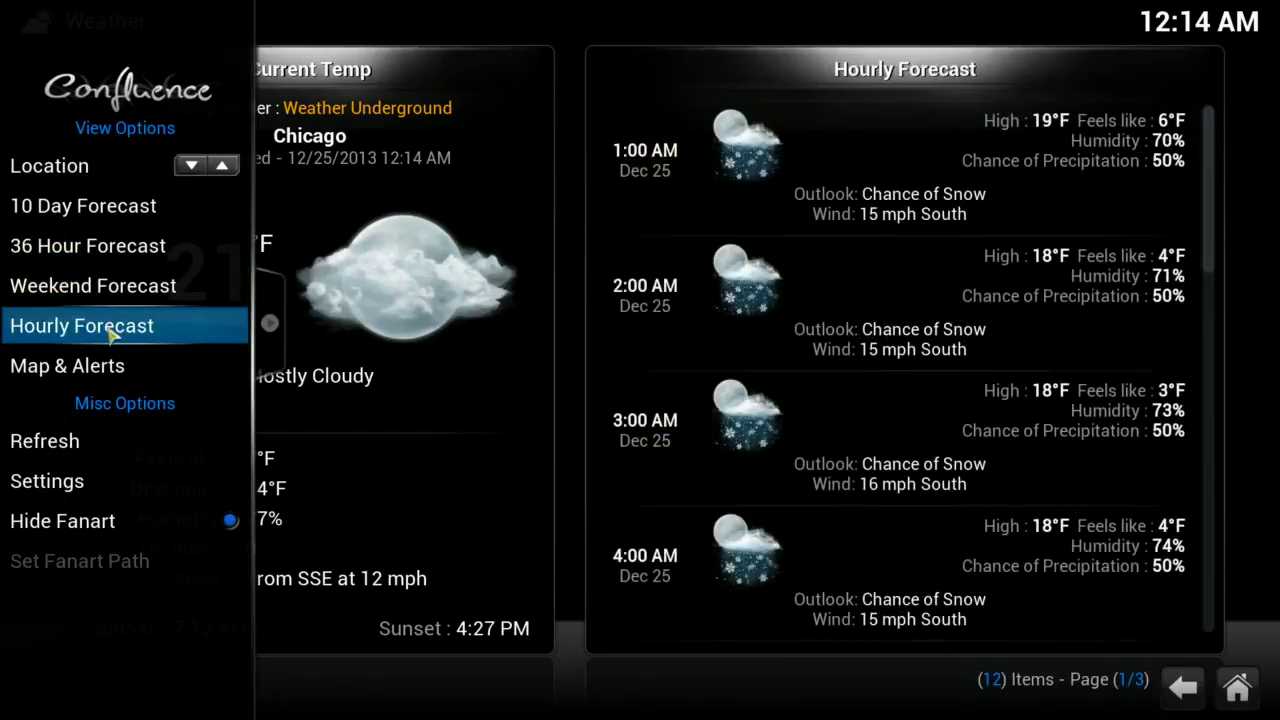
pyautogui.moveTo(97, 370)
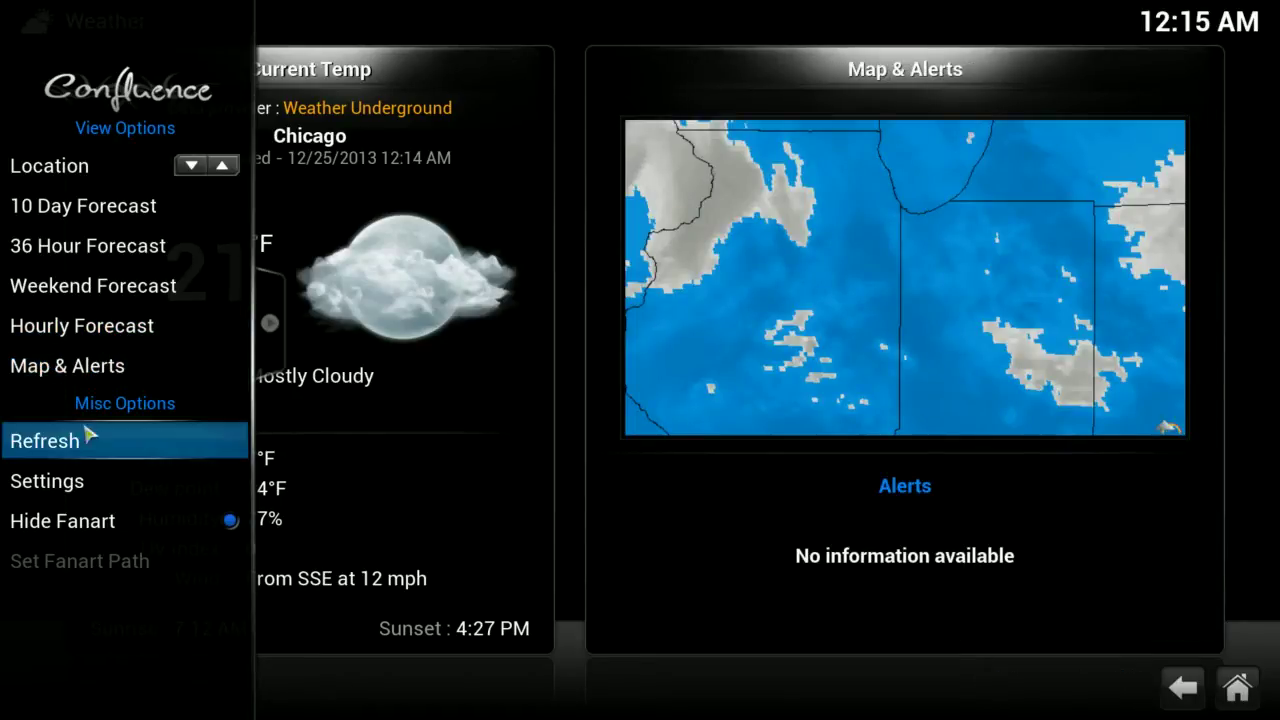
# Enable the animated map in the advanced options of the Weather Underground settings and save them.
pyautogui.click(79, 484)
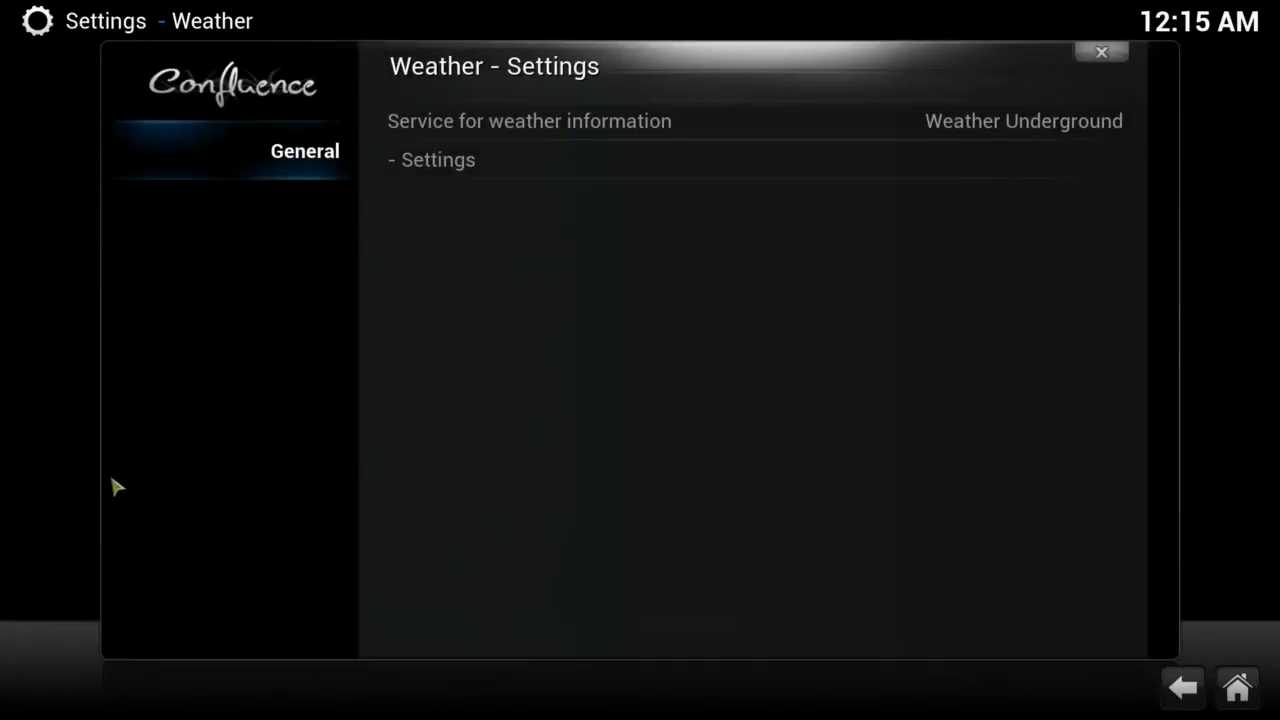
pyautogui.click(480, 163)
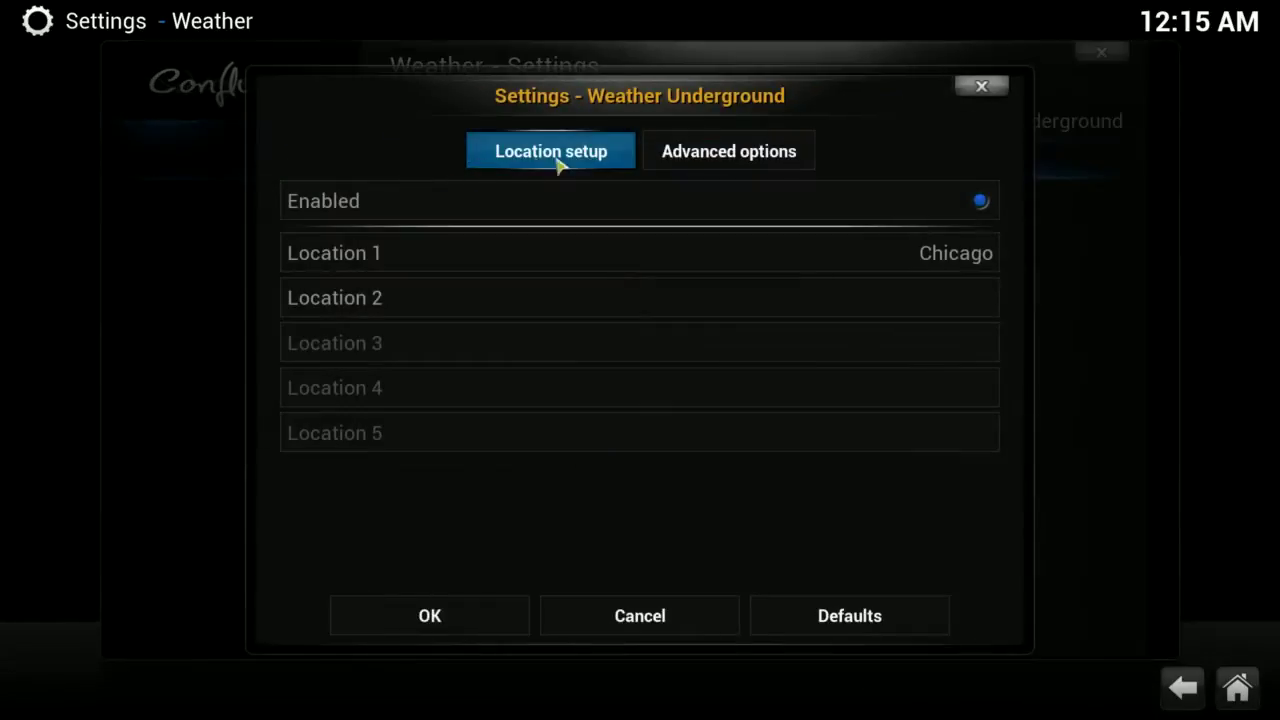
pyautogui.moveTo(725, 155)
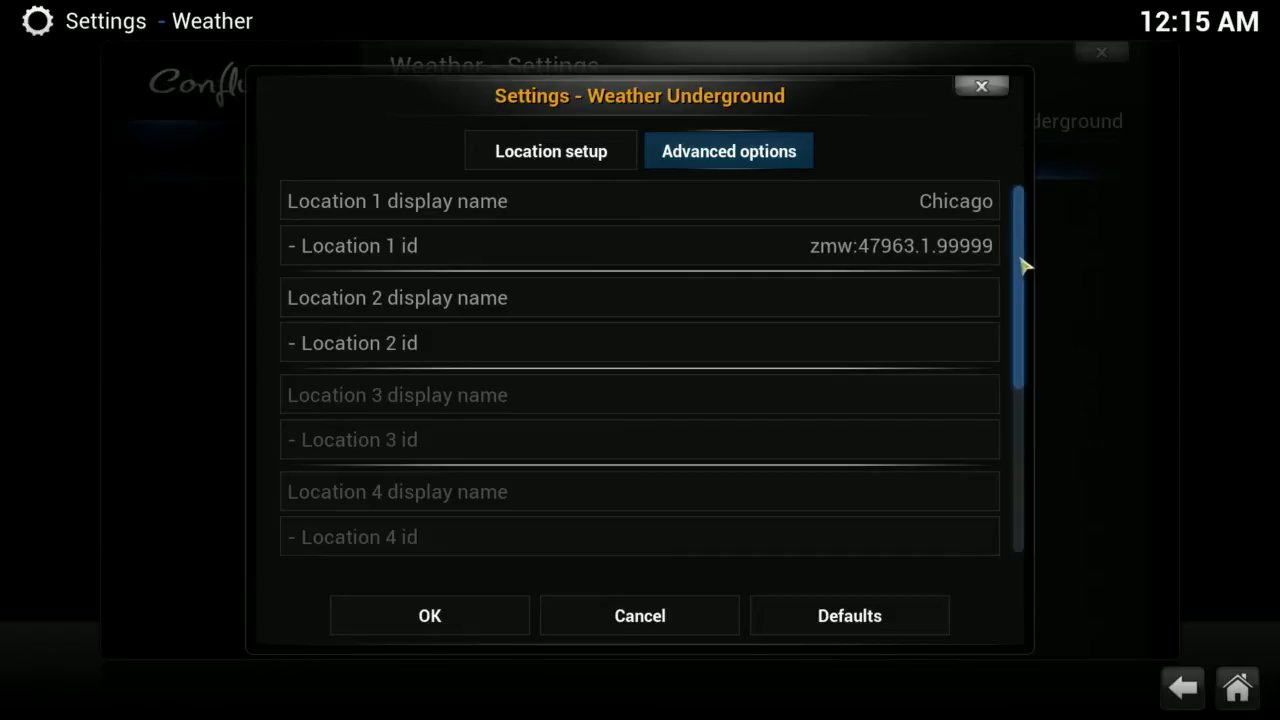
pyautogui.moveTo(1023, 266); pyautogui.dragTo(1020, 546)
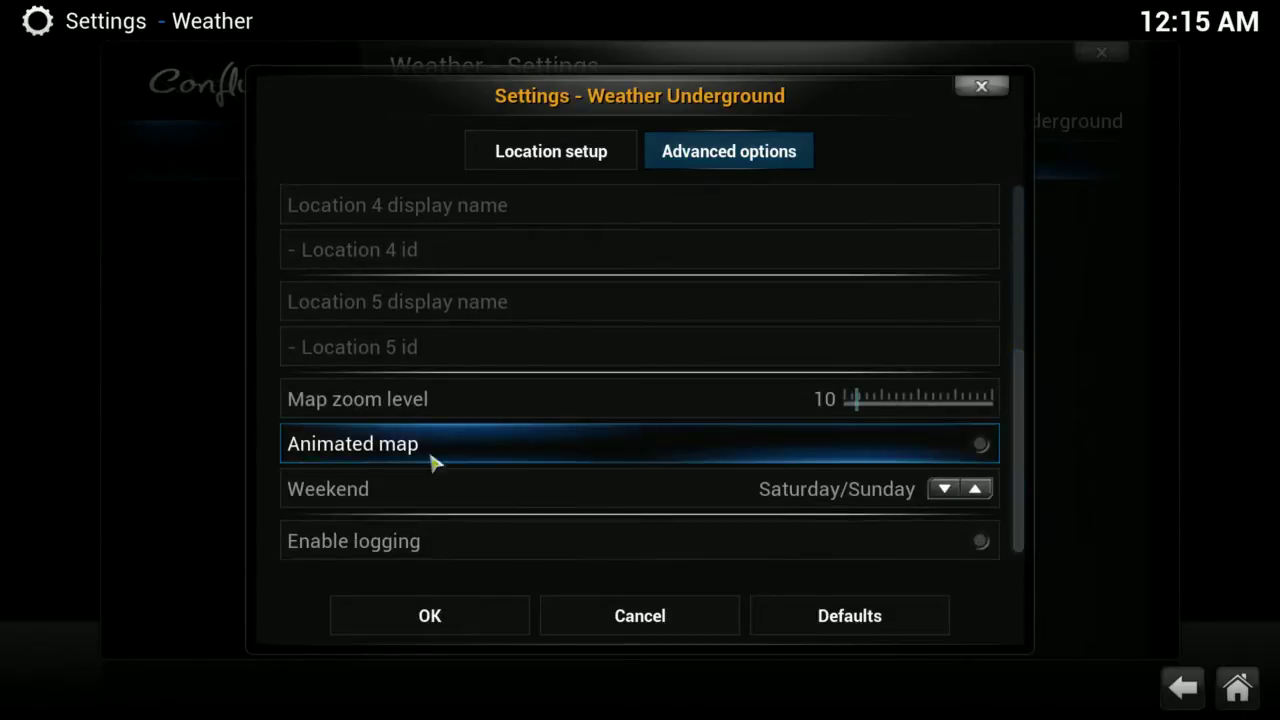
pyautogui.click(605, 459)
pyautogui.click(478, 630)
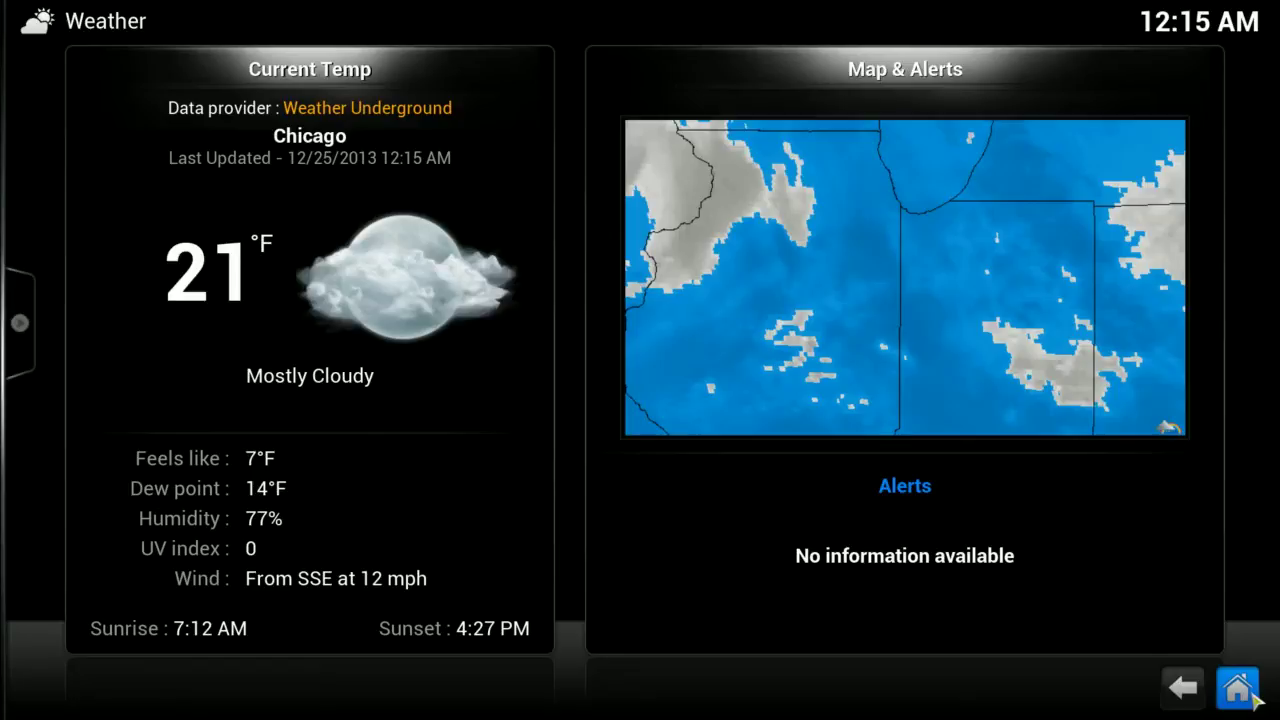
# Return to the home screen and open the list of video add-ons.
pyautogui.click(1254, 699)
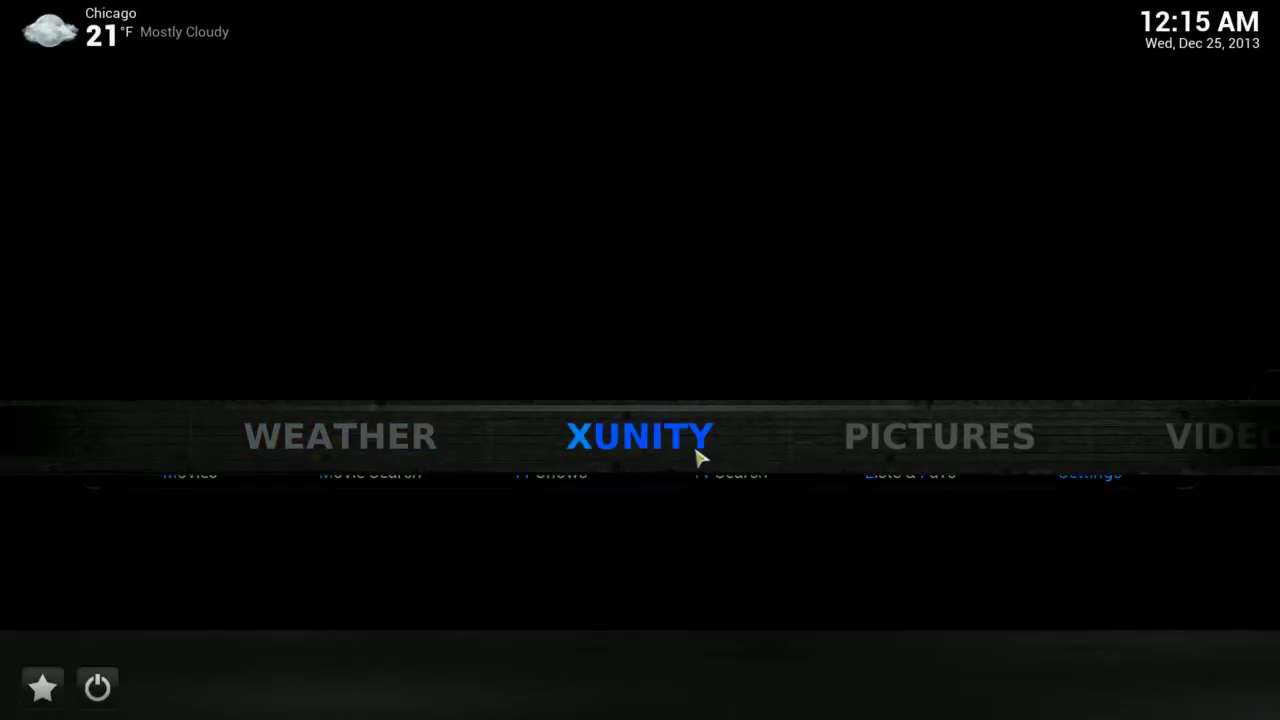
pyautogui.press('Right')
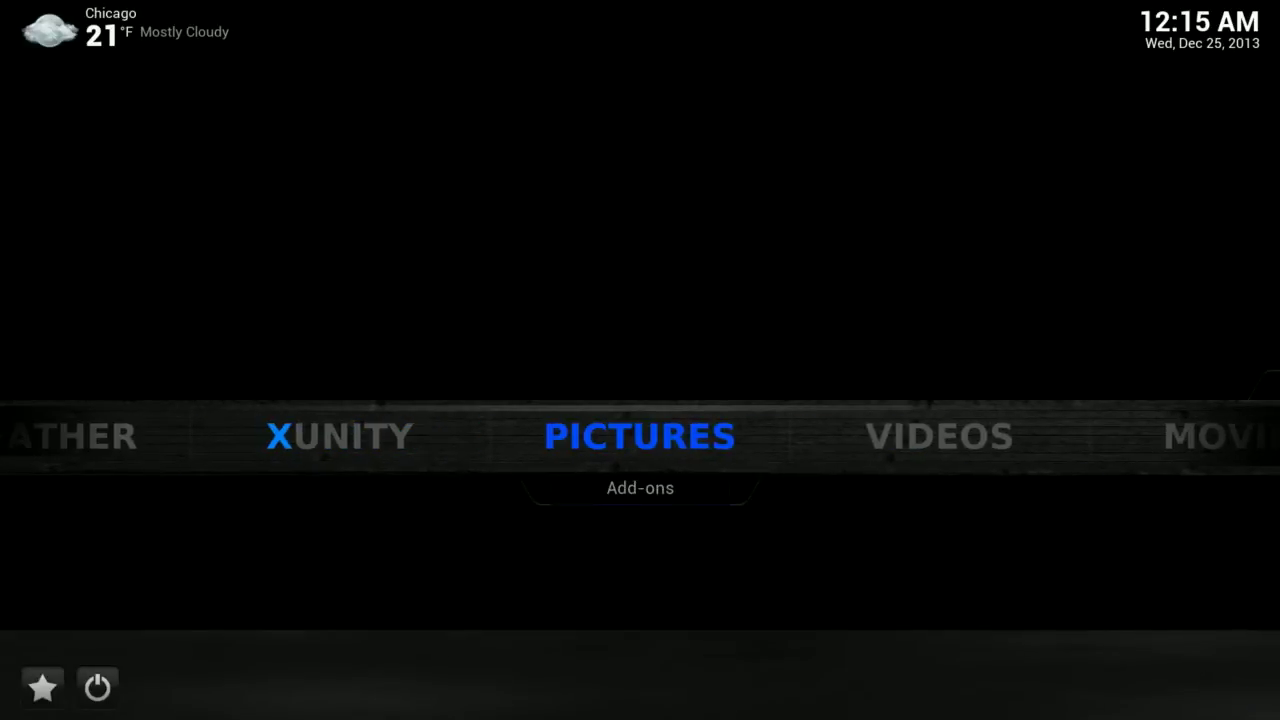
pyautogui.press('Right')
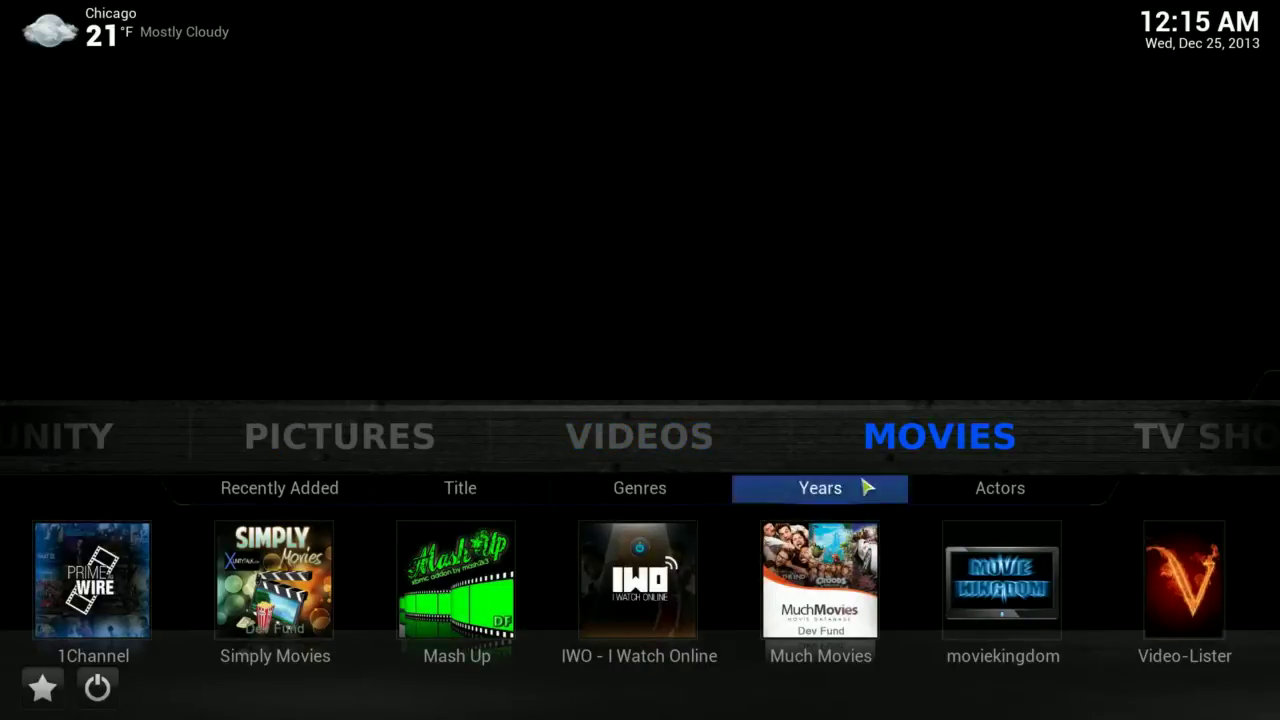
pyautogui.click(790, 493)
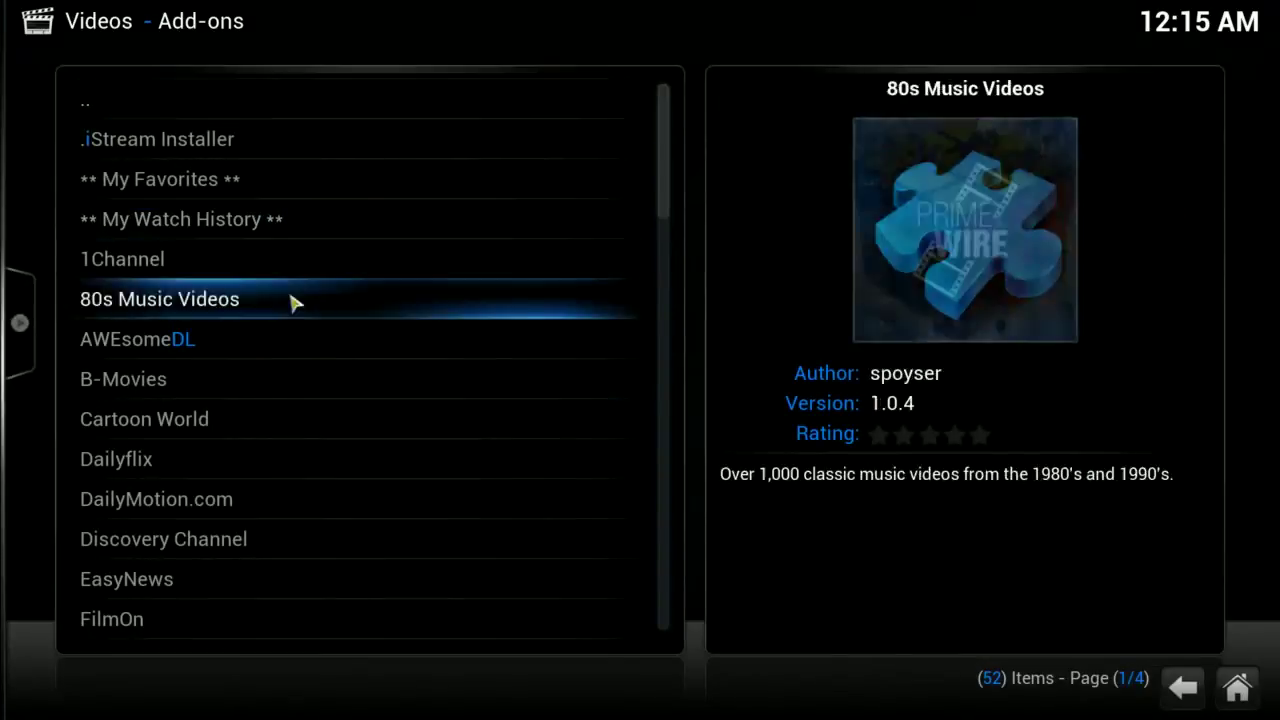
pyautogui.scroll(-4, 294, 451)
pyautogui.scroll(4, 298, 463)
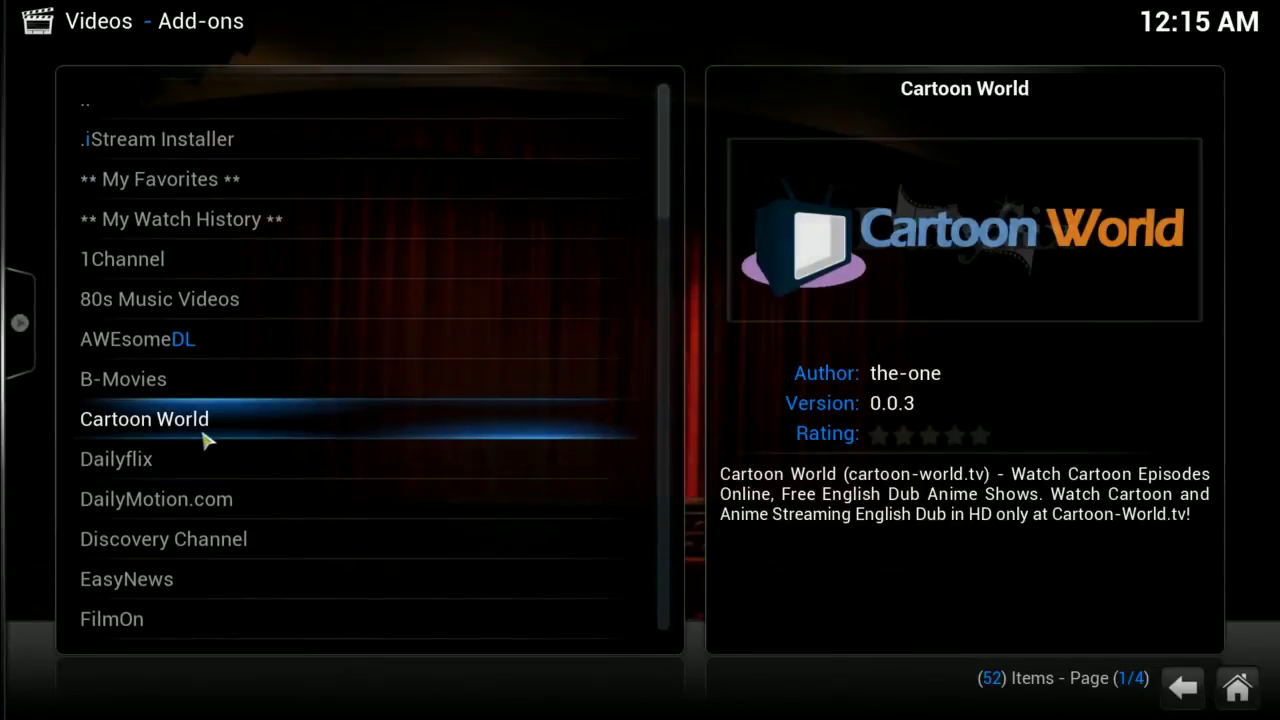
# Cycle the video add-ons list through the Info 2, List and Big list layouts and set its view to Thumbnail.
pyautogui.moveTo(17, 331)
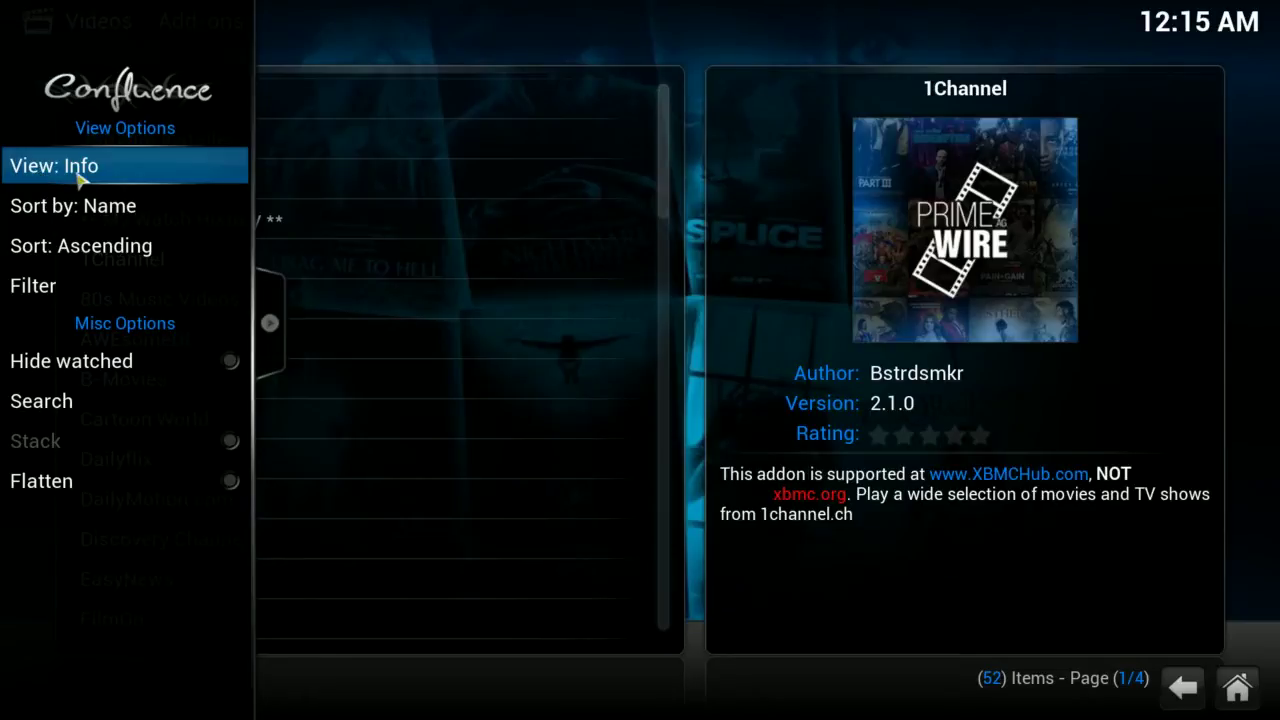
pyautogui.click(78, 172)
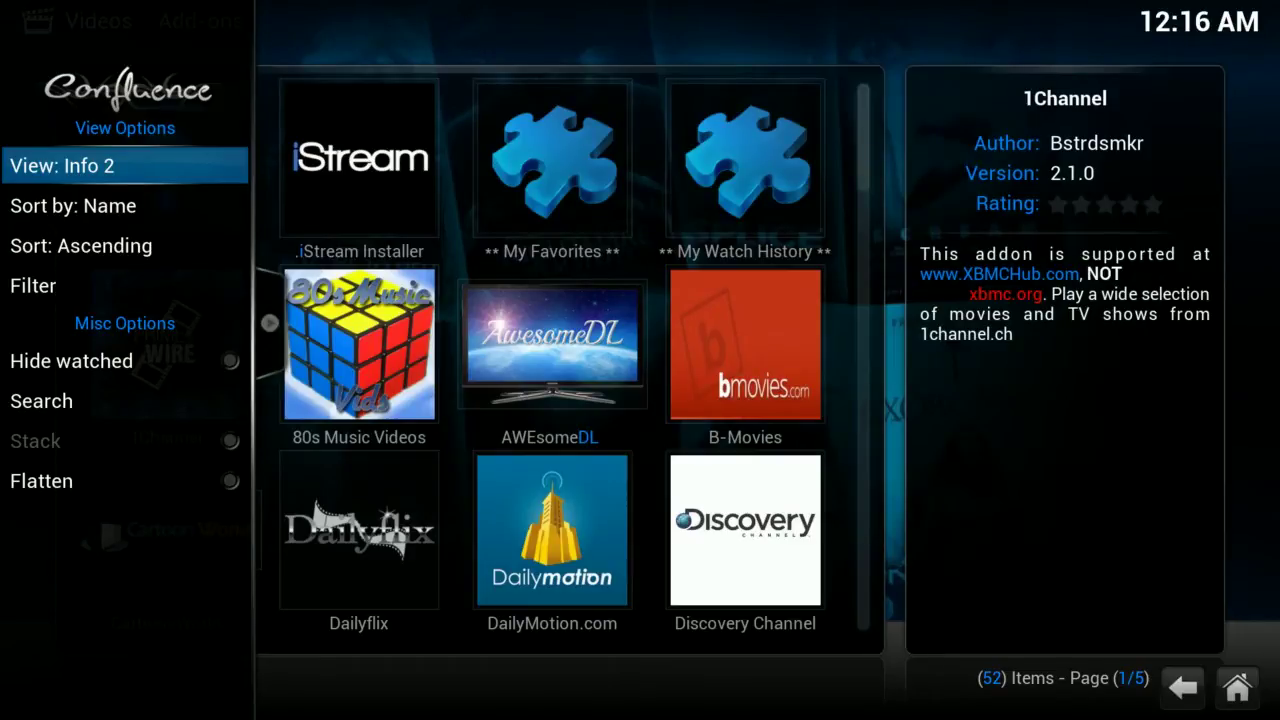
pyautogui.press('Return')
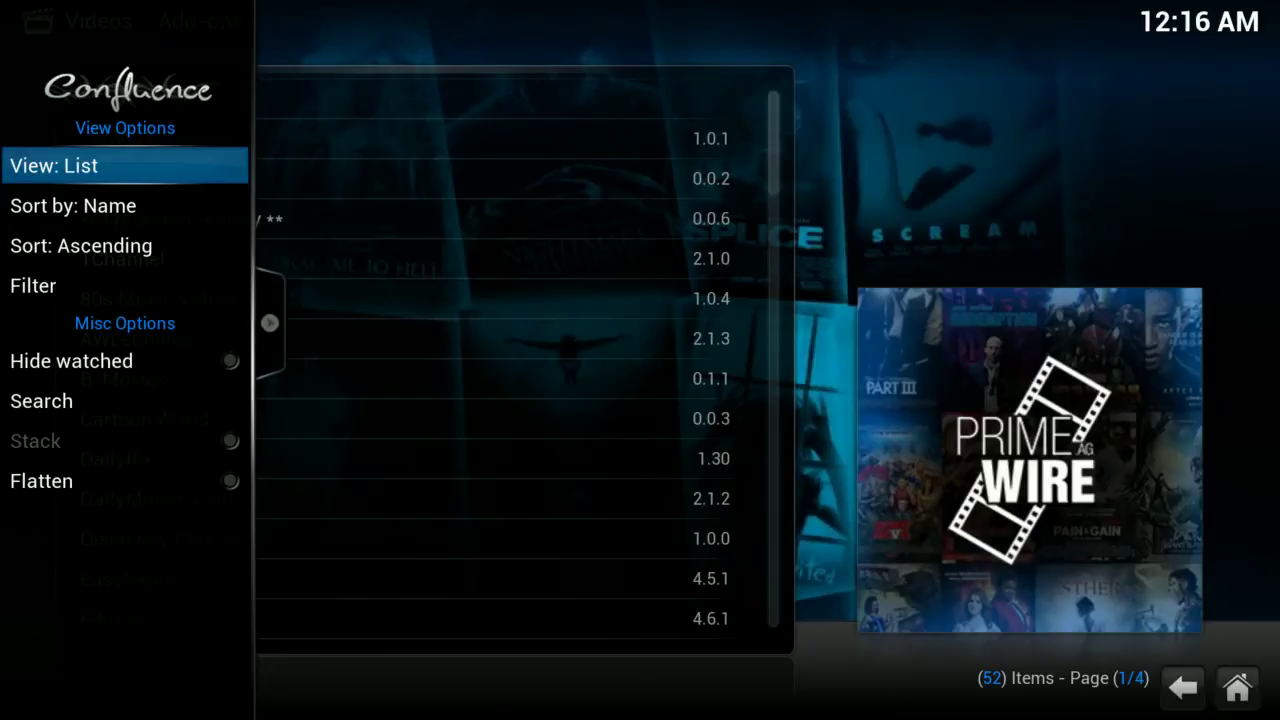
pyautogui.press('Return')
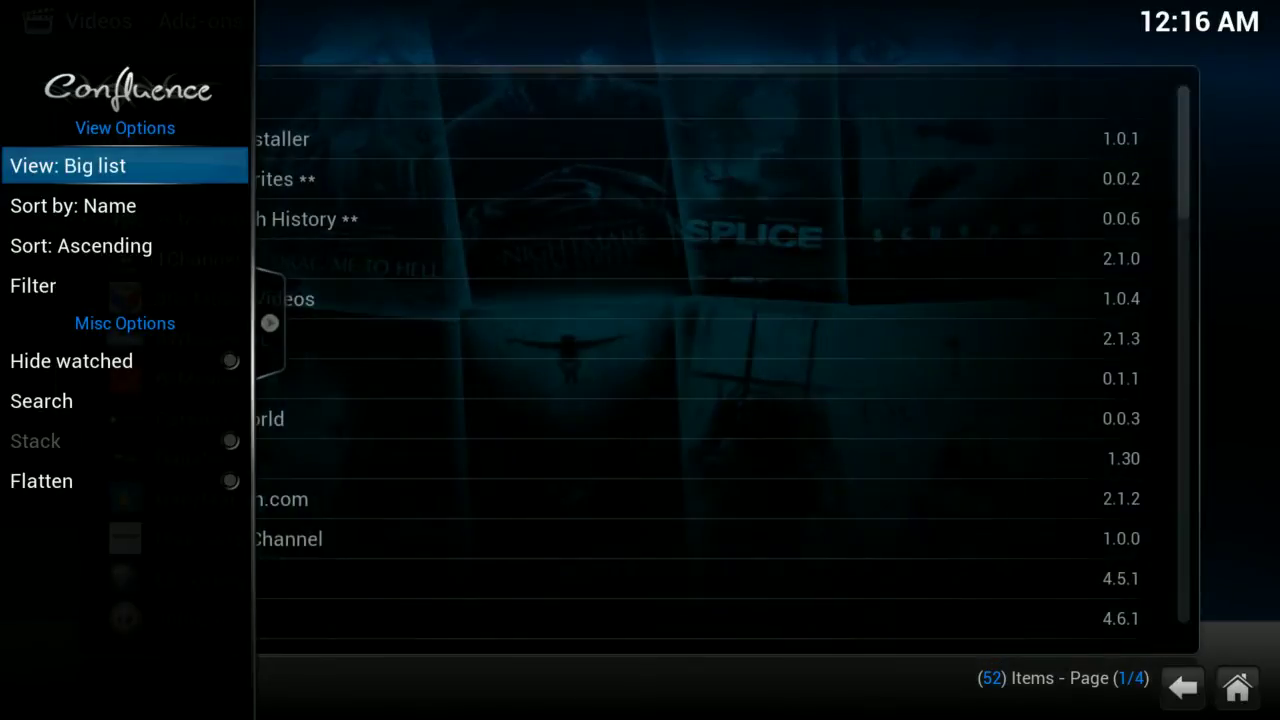
pyautogui.press('Return')
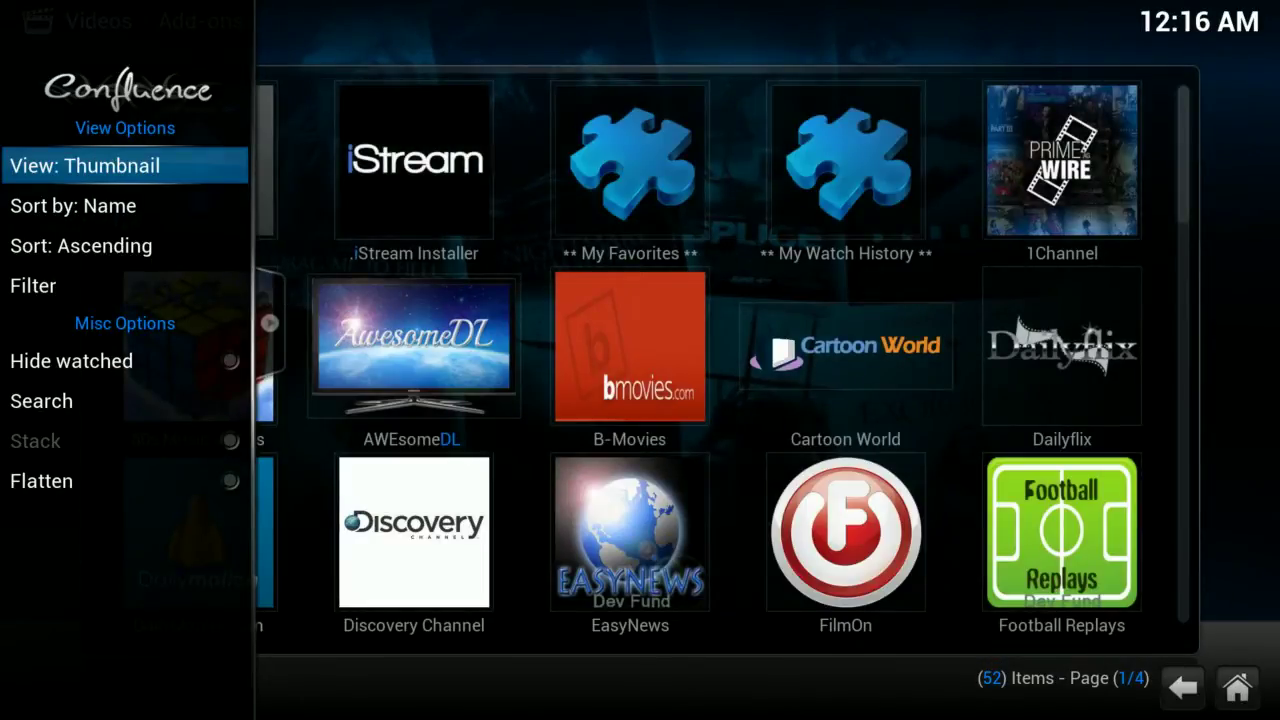
pyautogui.press('Return')
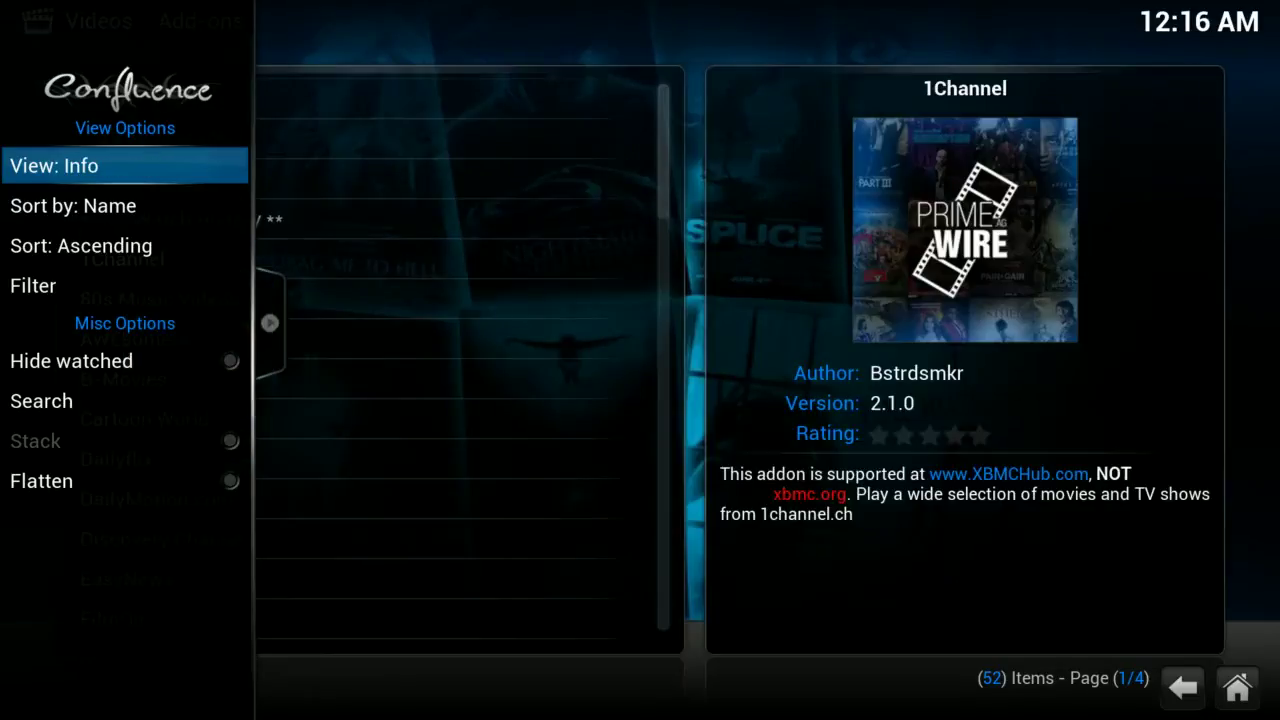
pyautogui.press('Return')
pyautogui.press('Return')
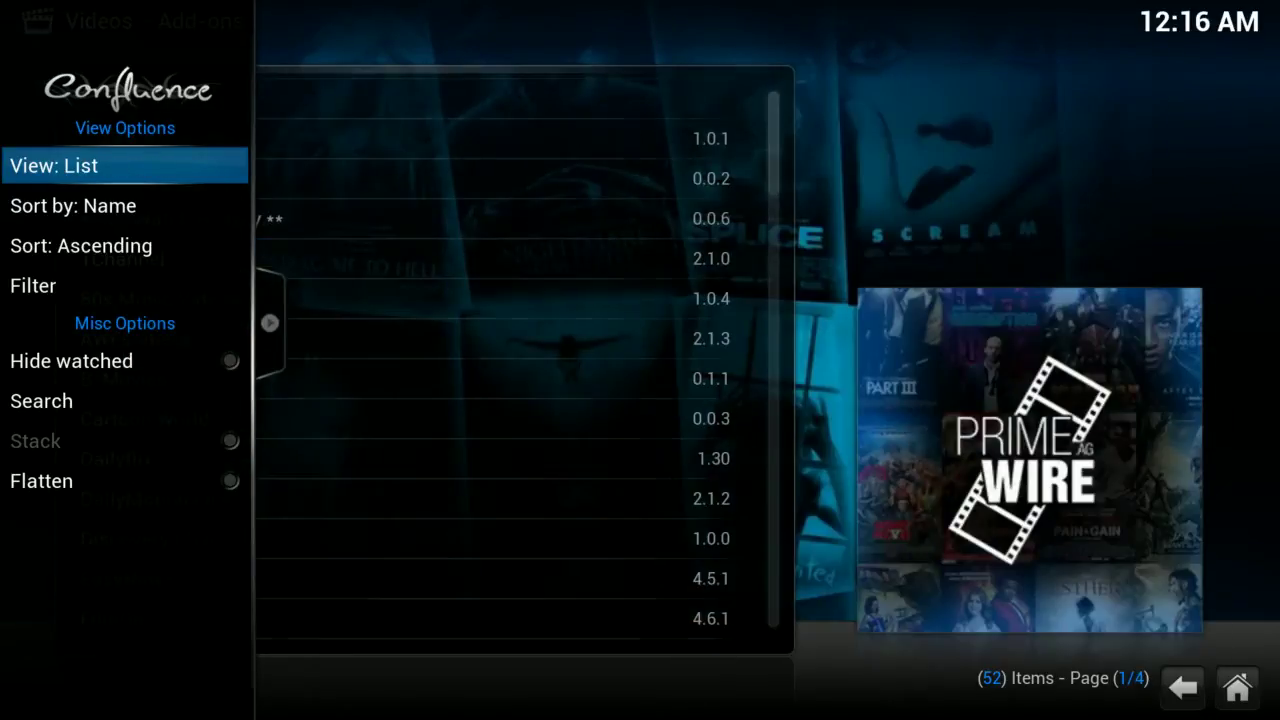
pyautogui.press('Return')
pyautogui.press('Return')
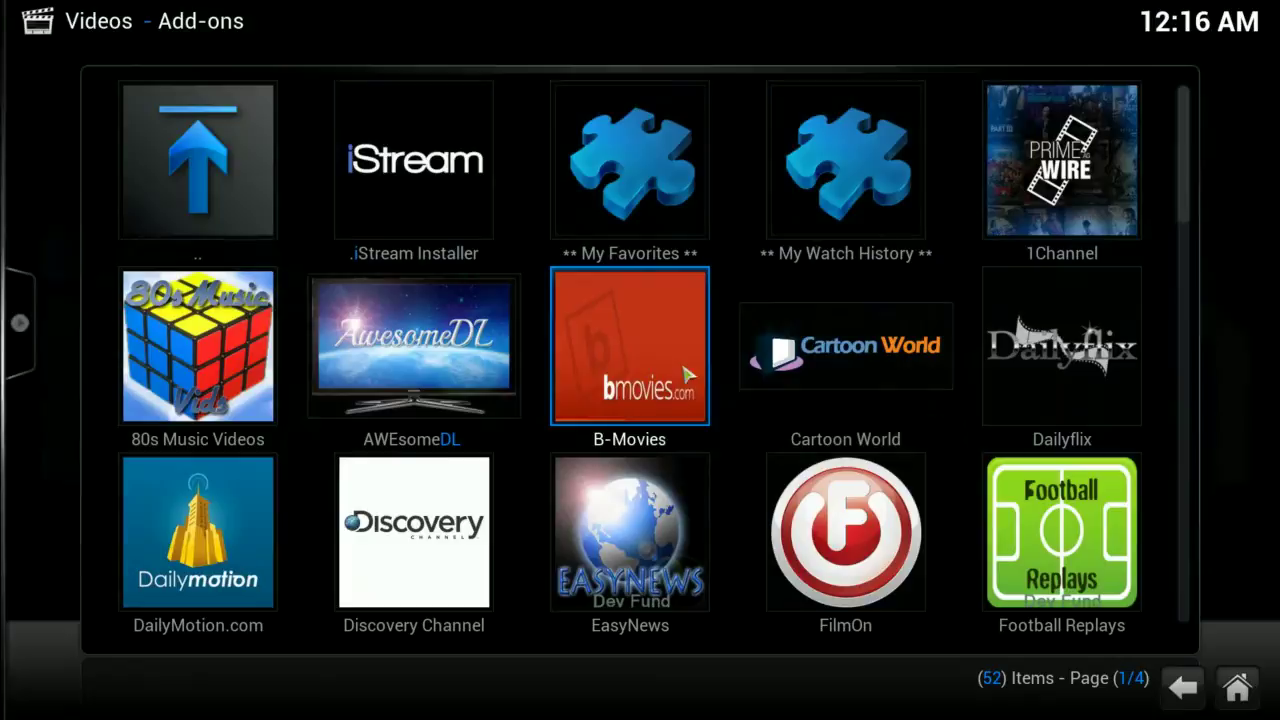
# Browse the video add-on thumbnails through to the last page and return to the home screen.
pyautogui.scroll(-2, 690, 398)
pyautogui.scroll(-5, 690, 398)
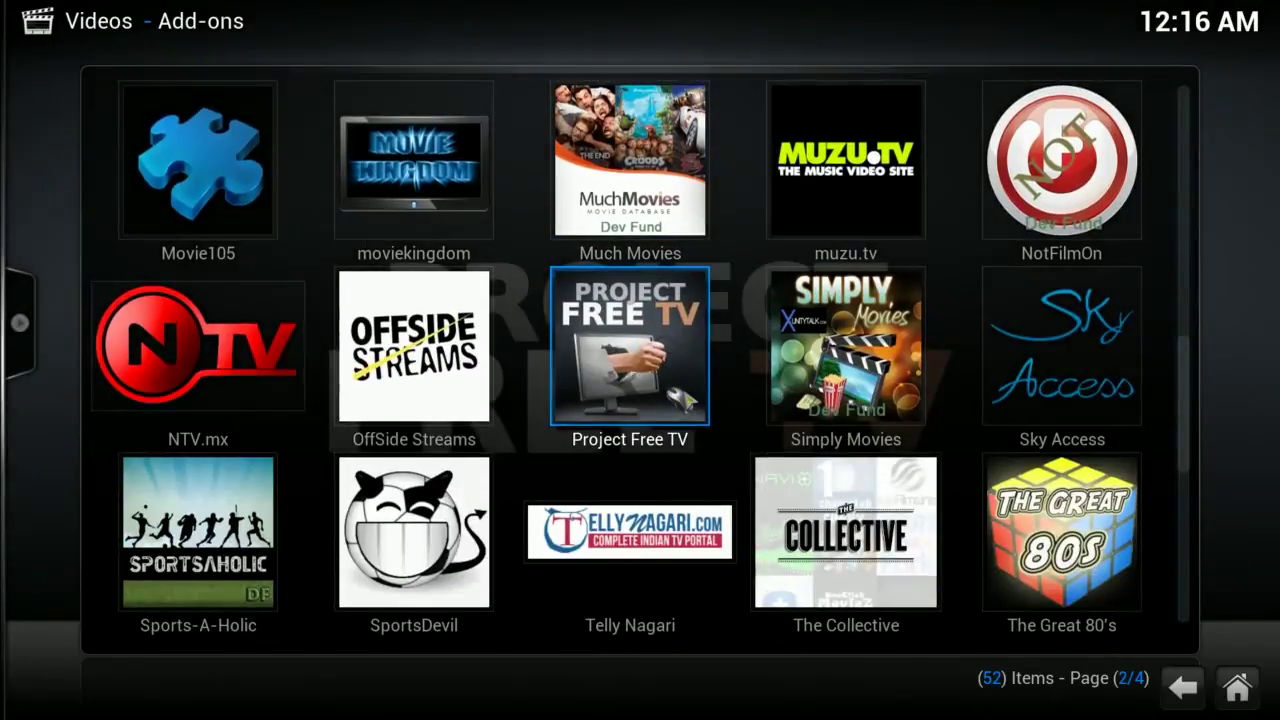
pyautogui.scroll(-1, 690, 398)
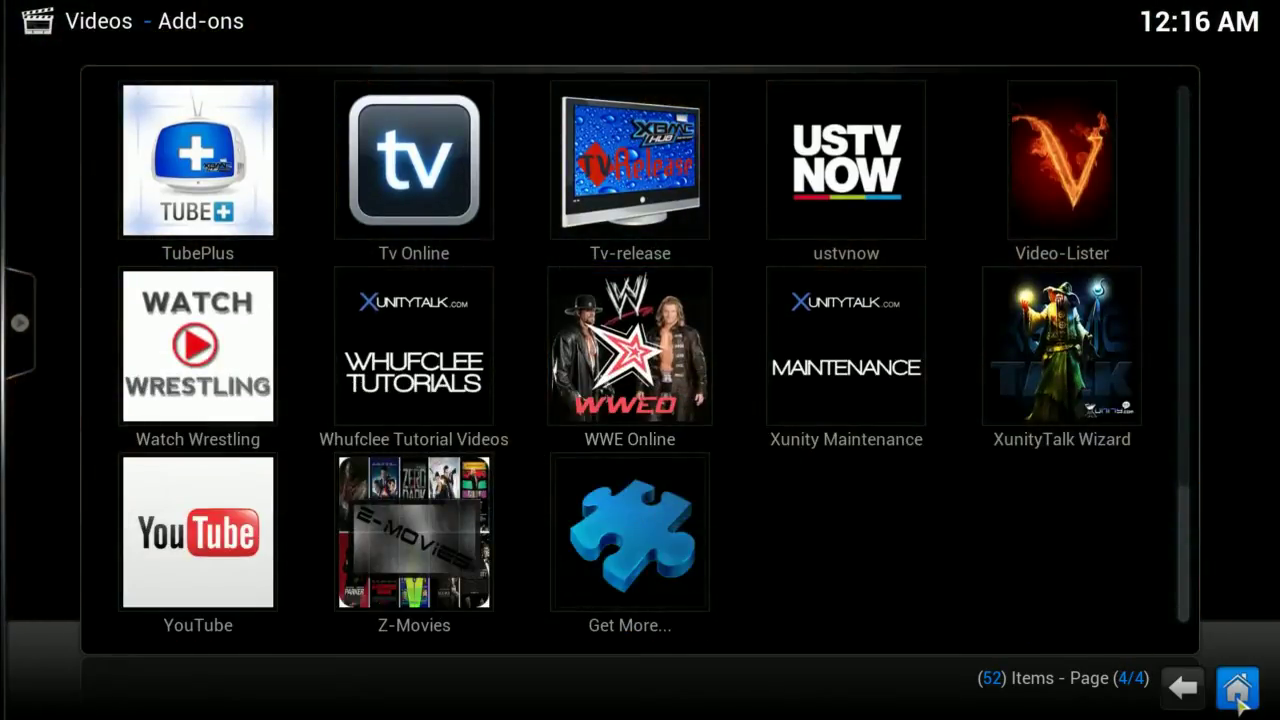
pyautogui.click(1240, 704)
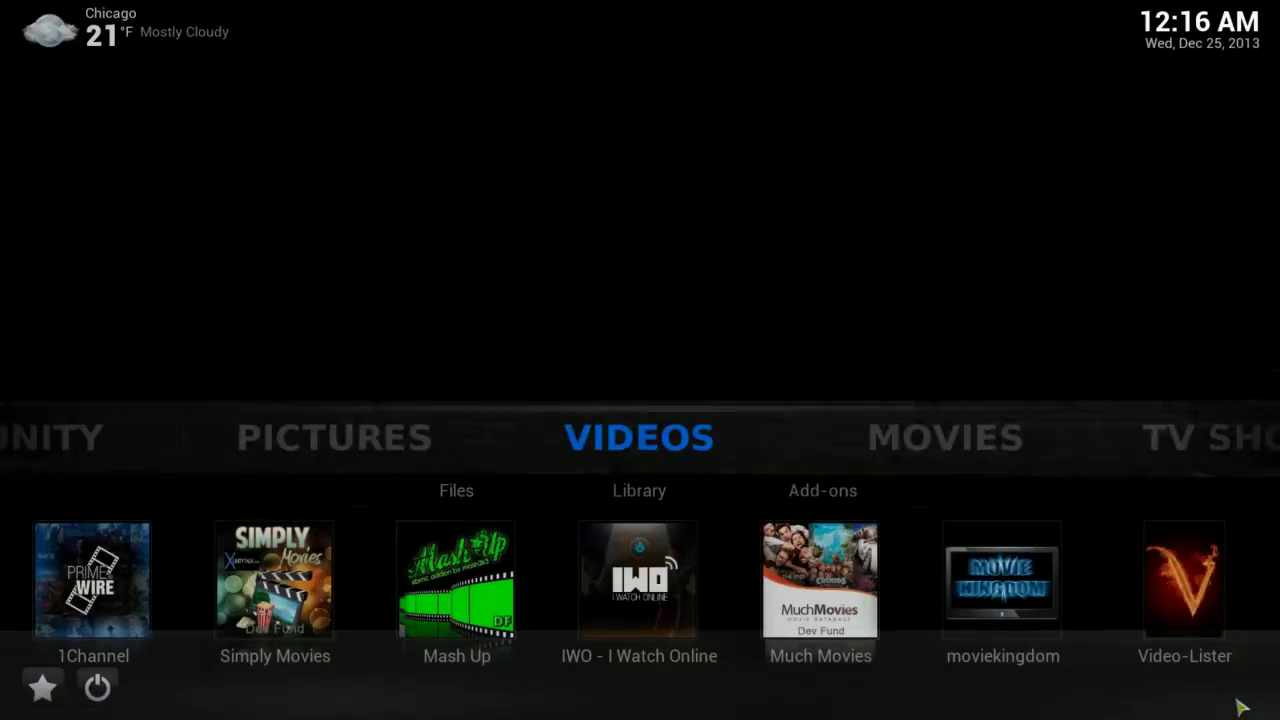
# Open the movie library and cycle its view through Big list, Thumbnail and Poster Wrap to Fanart.
pyautogui.moveTo(943, 449)
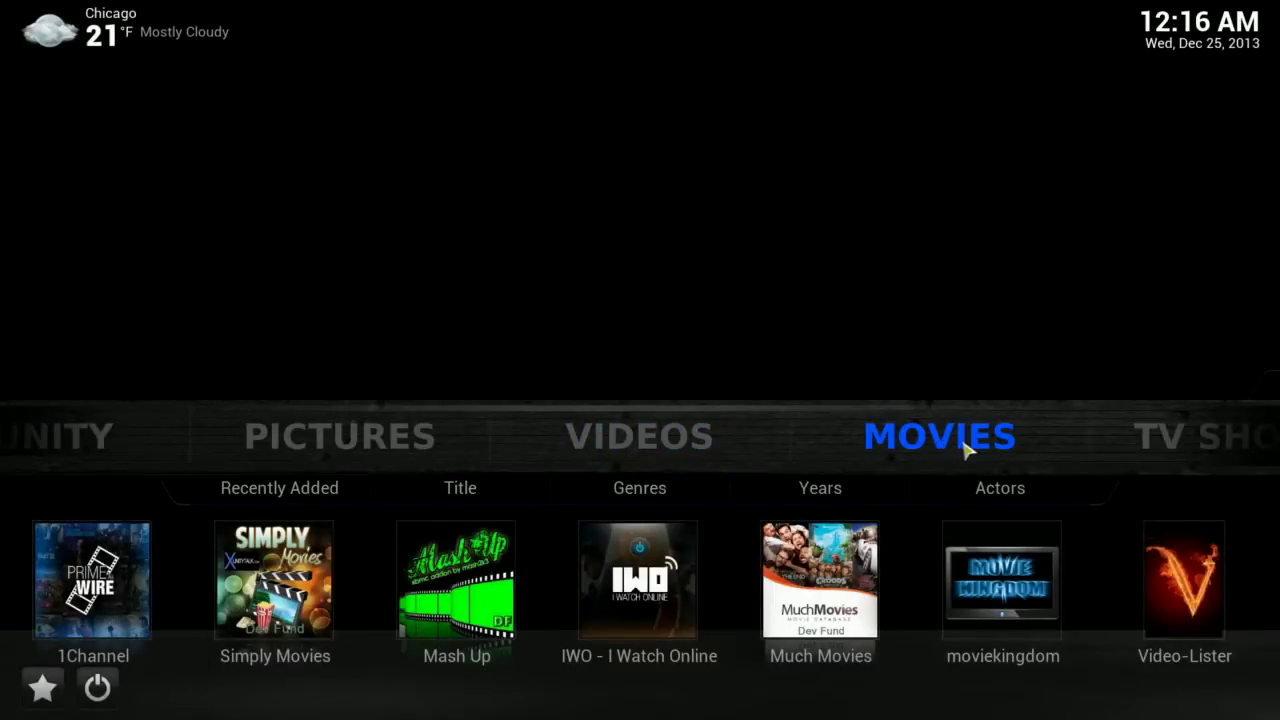
pyautogui.click(966, 446)
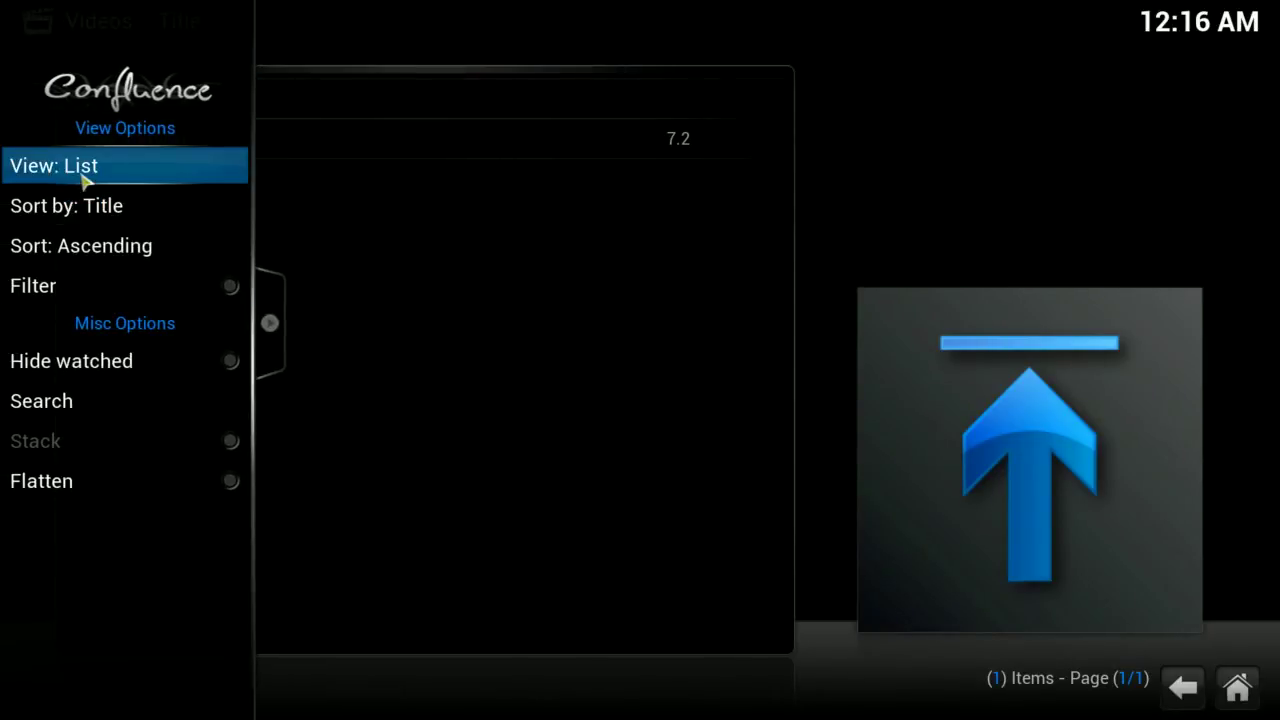
pyautogui.click(84, 172)
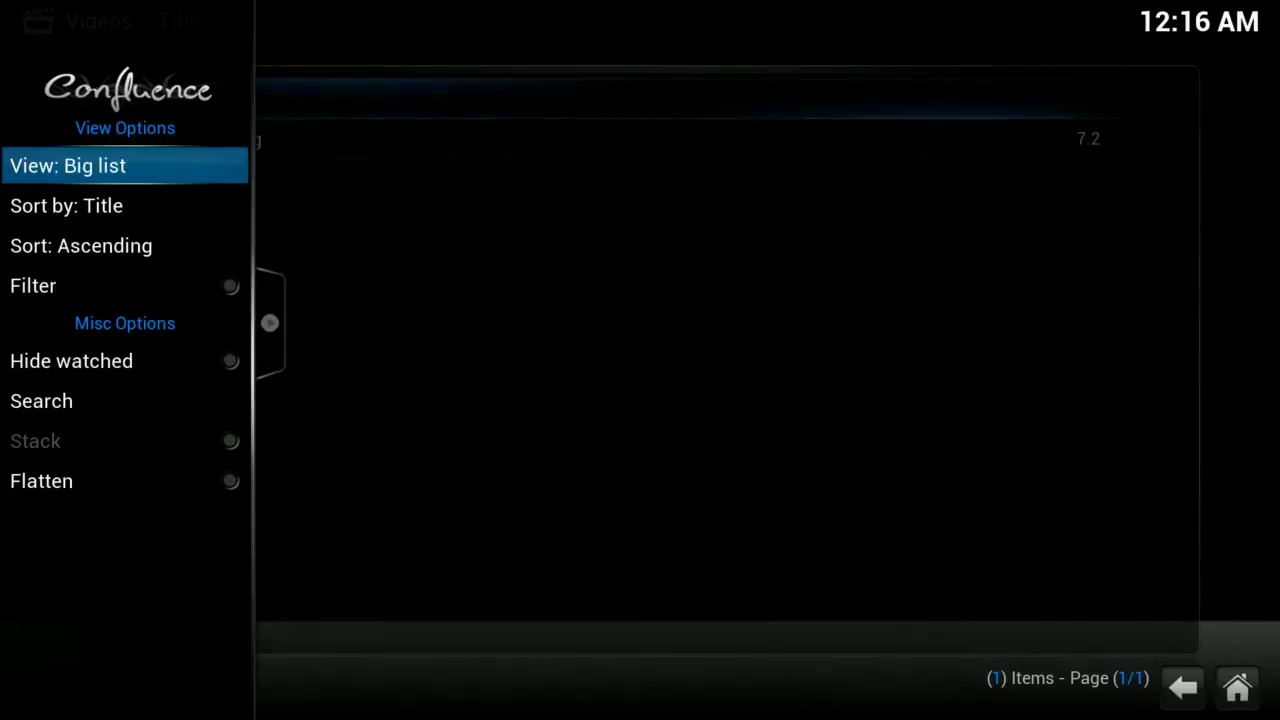
pyautogui.press('Return')
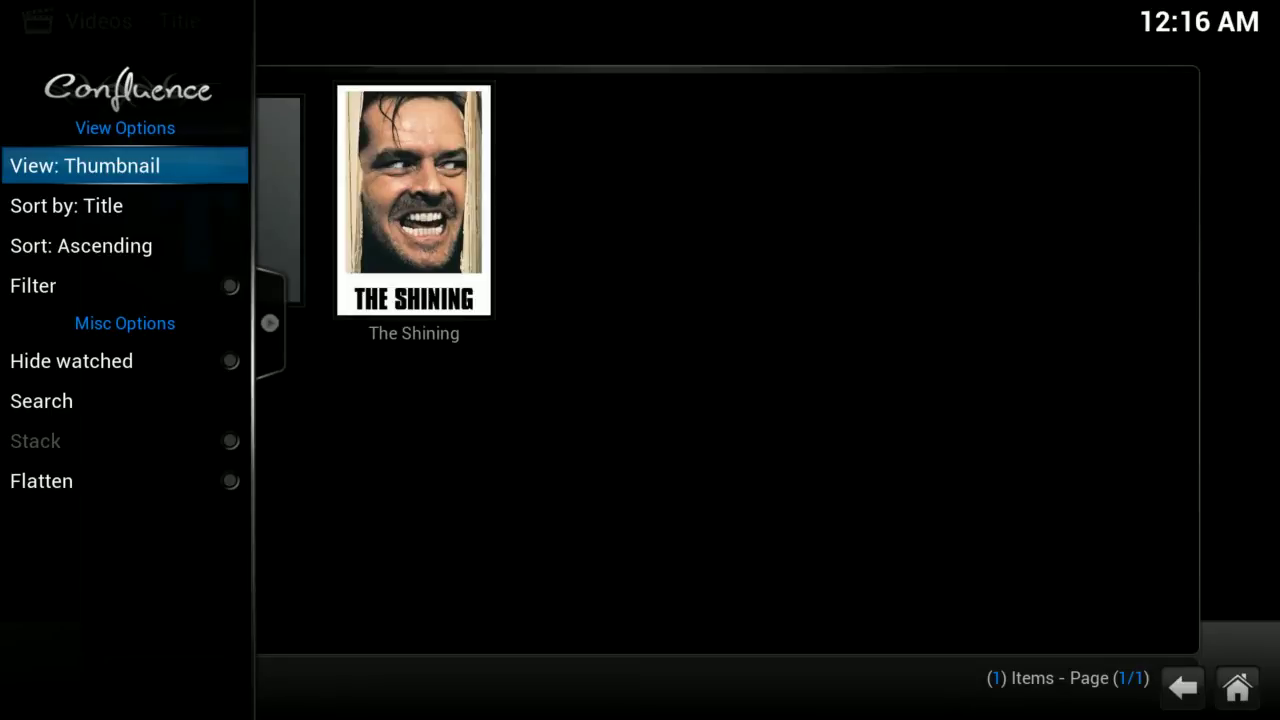
pyautogui.press('Return')
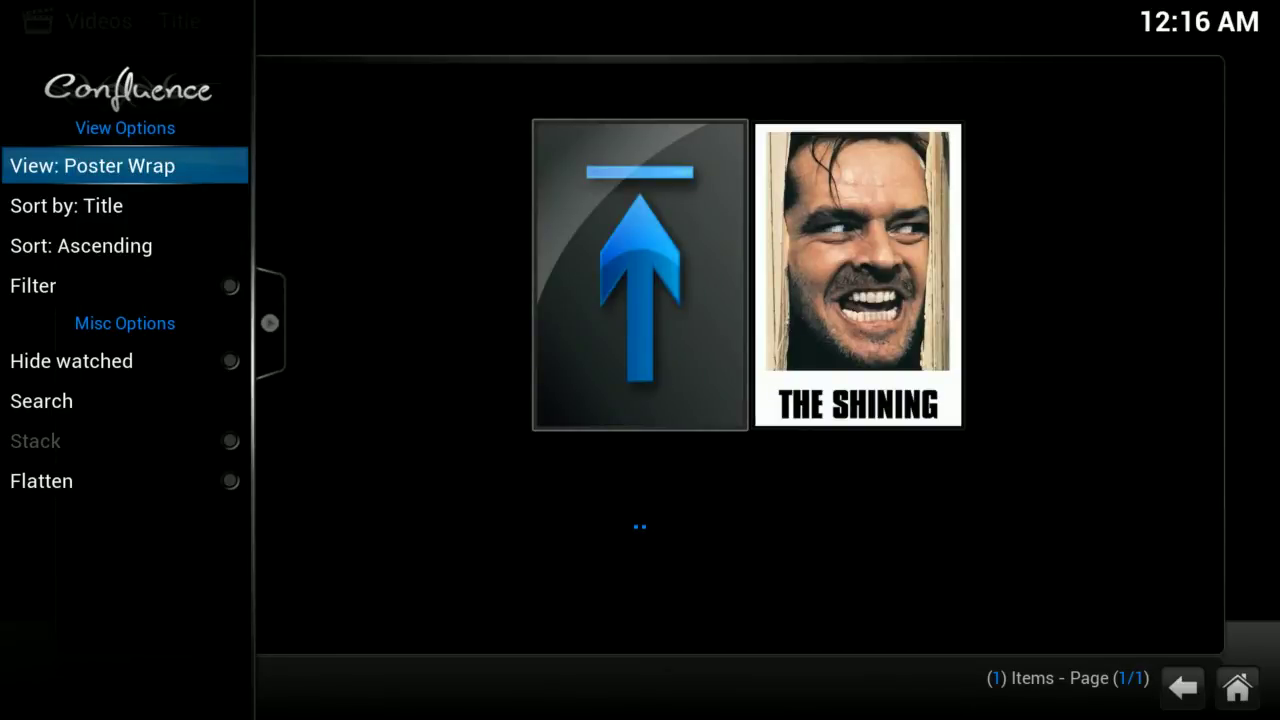
pyautogui.press('Return')
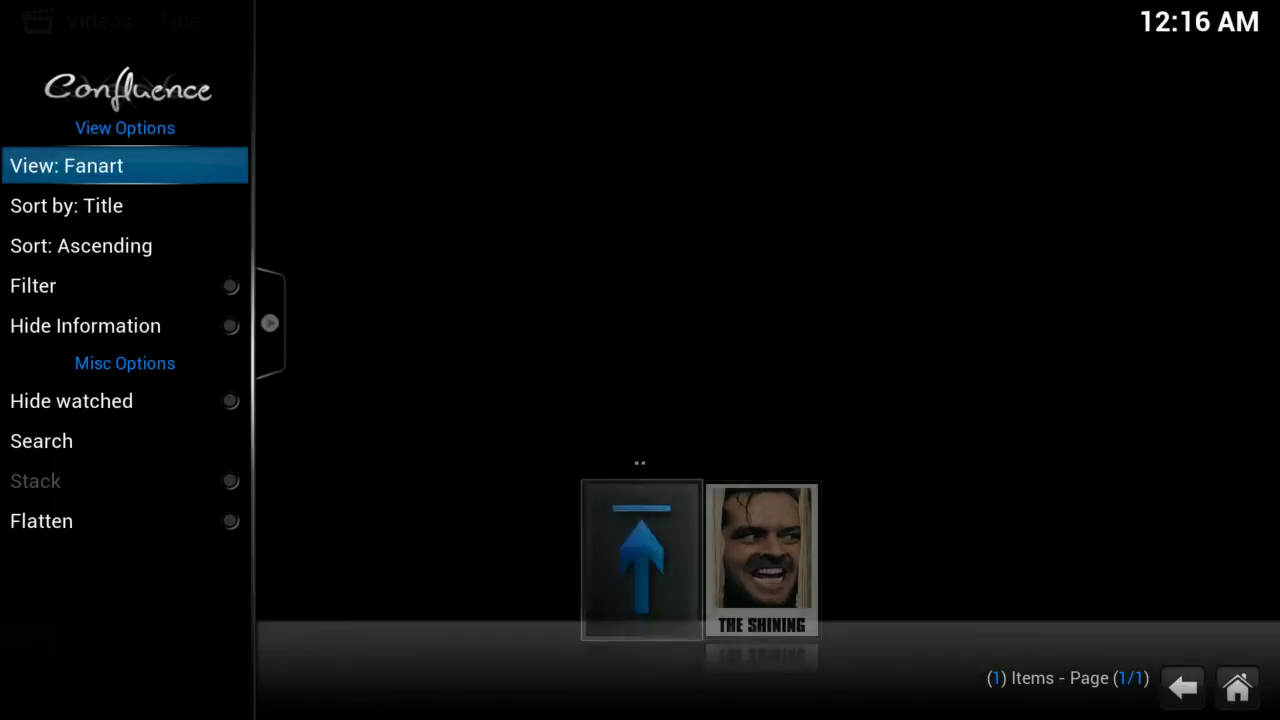
# Switch the movie library view from Fanart through Media info to Media info 2.
pyautogui.press('Return')
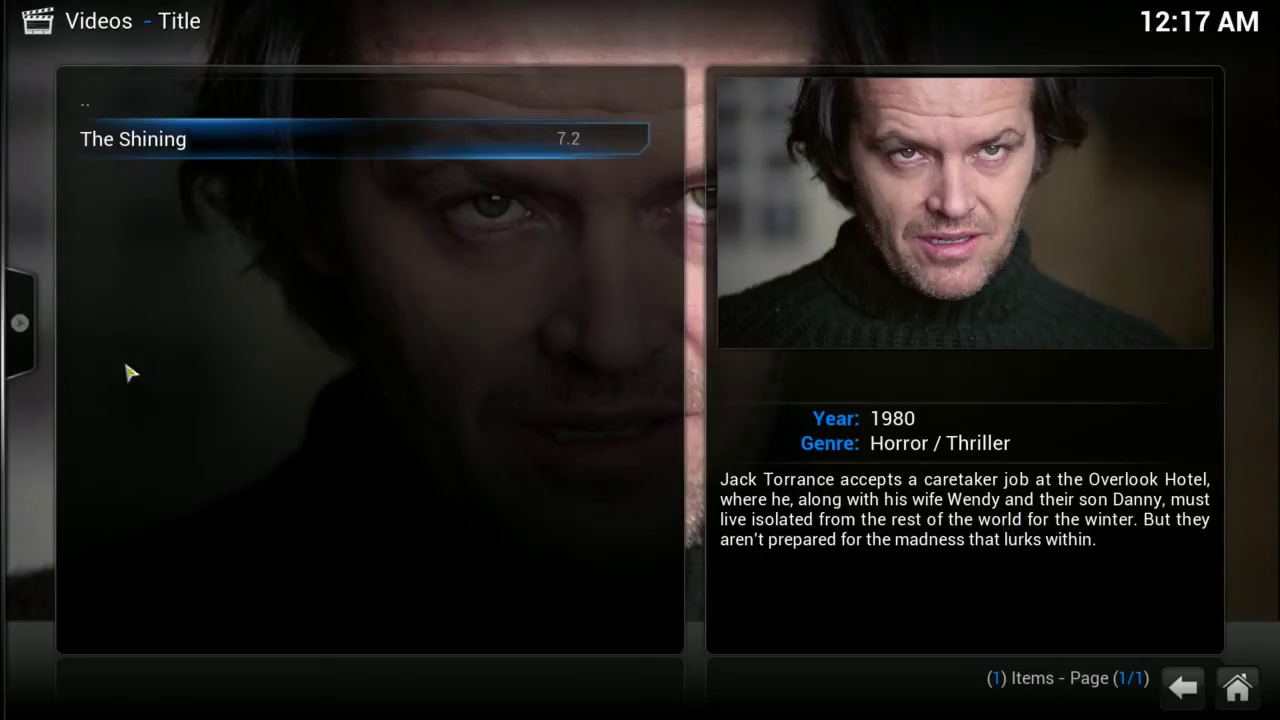
pyautogui.moveTo(14, 349)
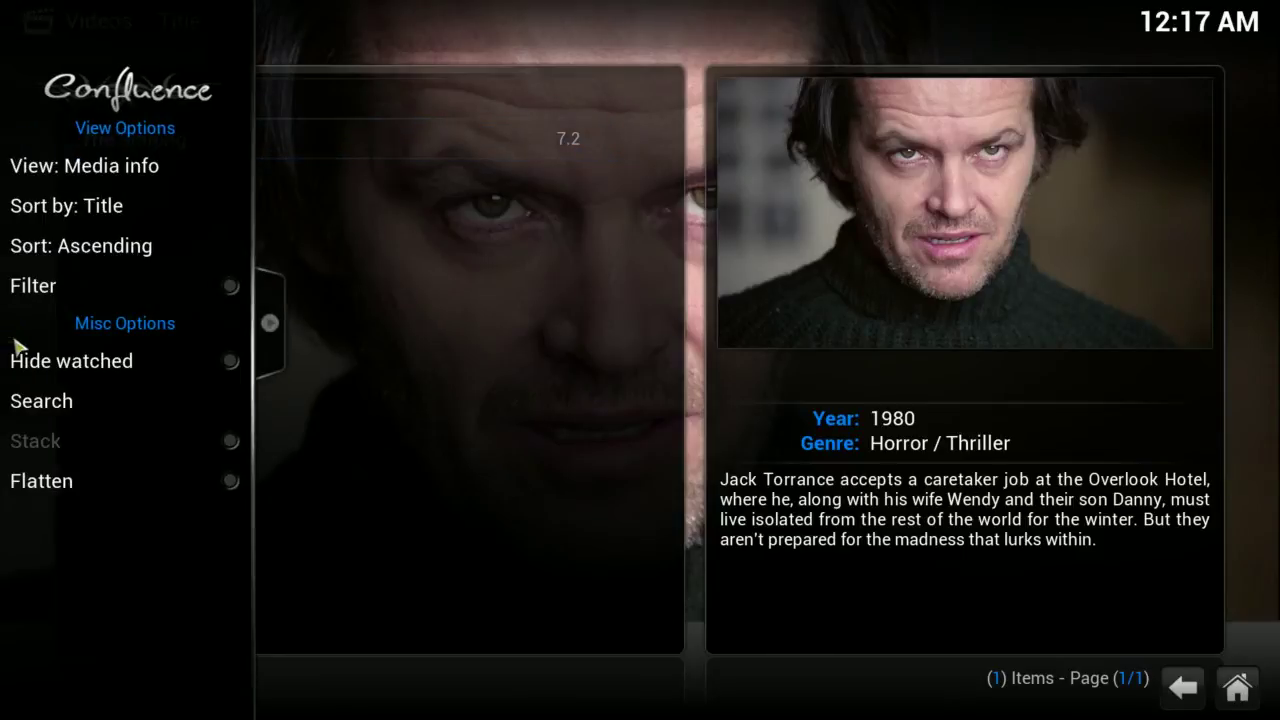
pyautogui.click(72, 172)
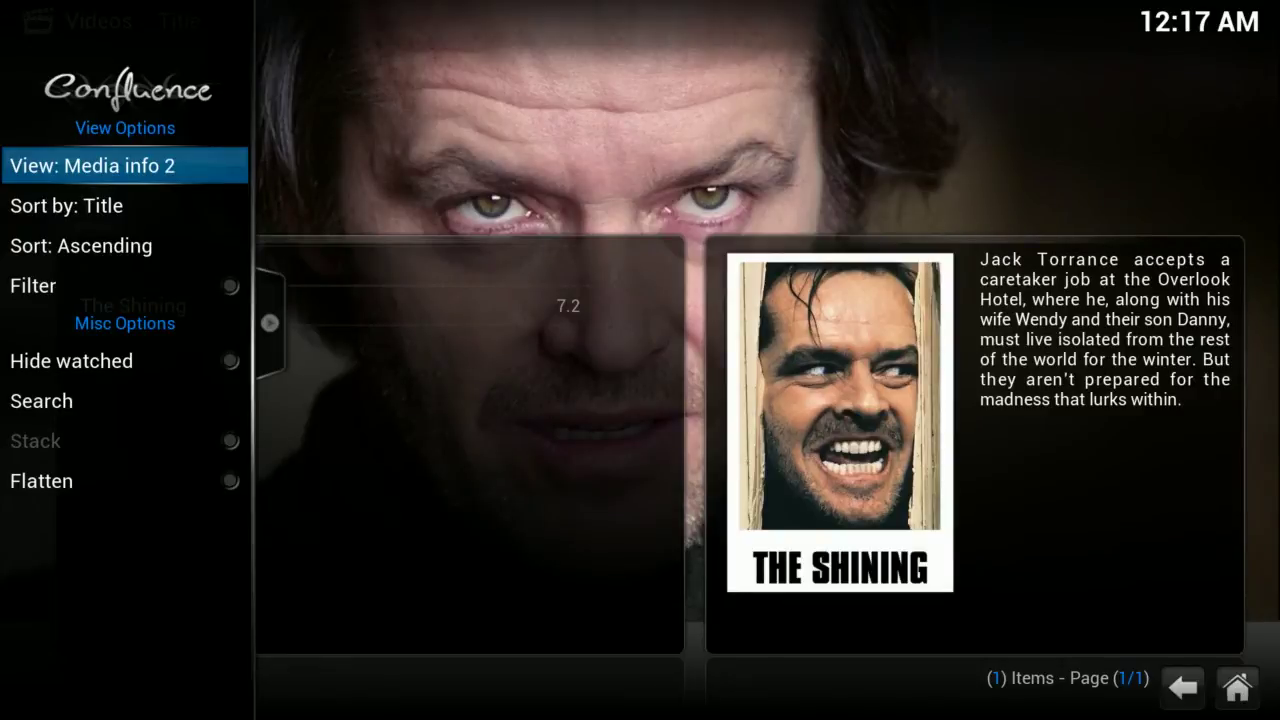
# Cycle the movie library view through Media info 3, Thumbnail, Fanart and Media info back to Media info 2, and return to the home screen.
pyautogui.press('Return')
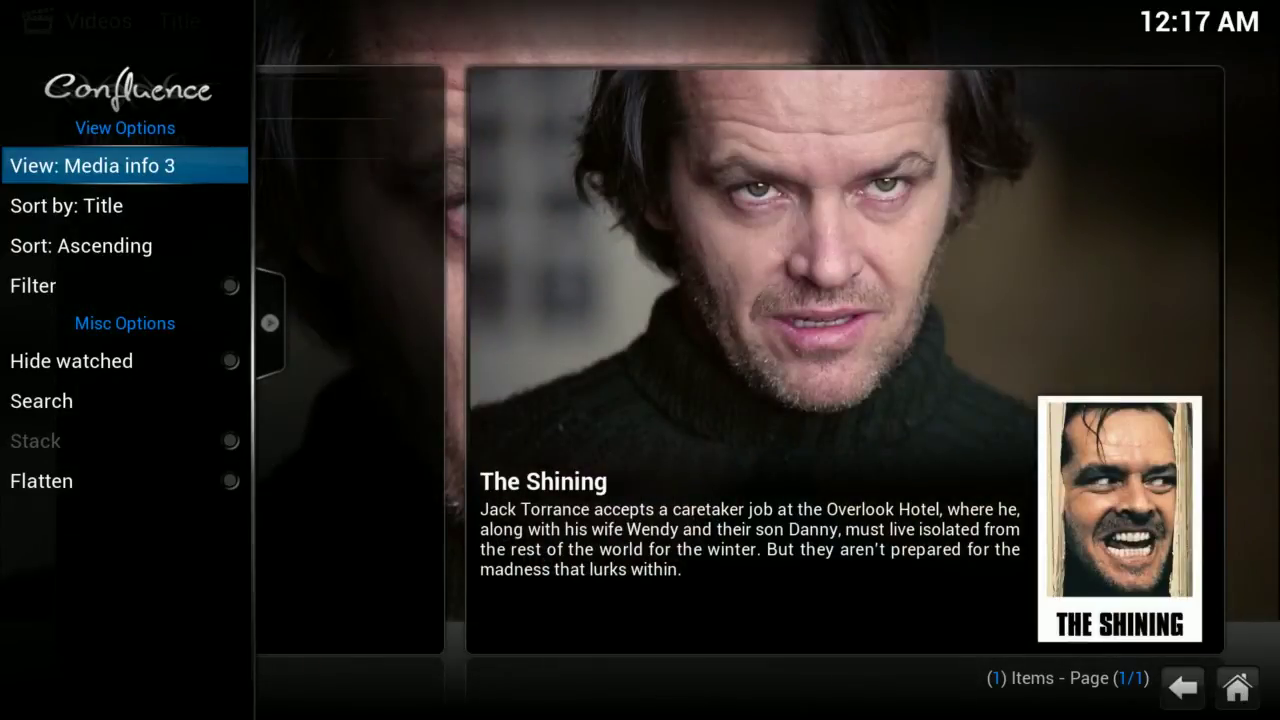
pyautogui.press('Return')
pyautogui.press('Return')
pyautogui.press('Return')
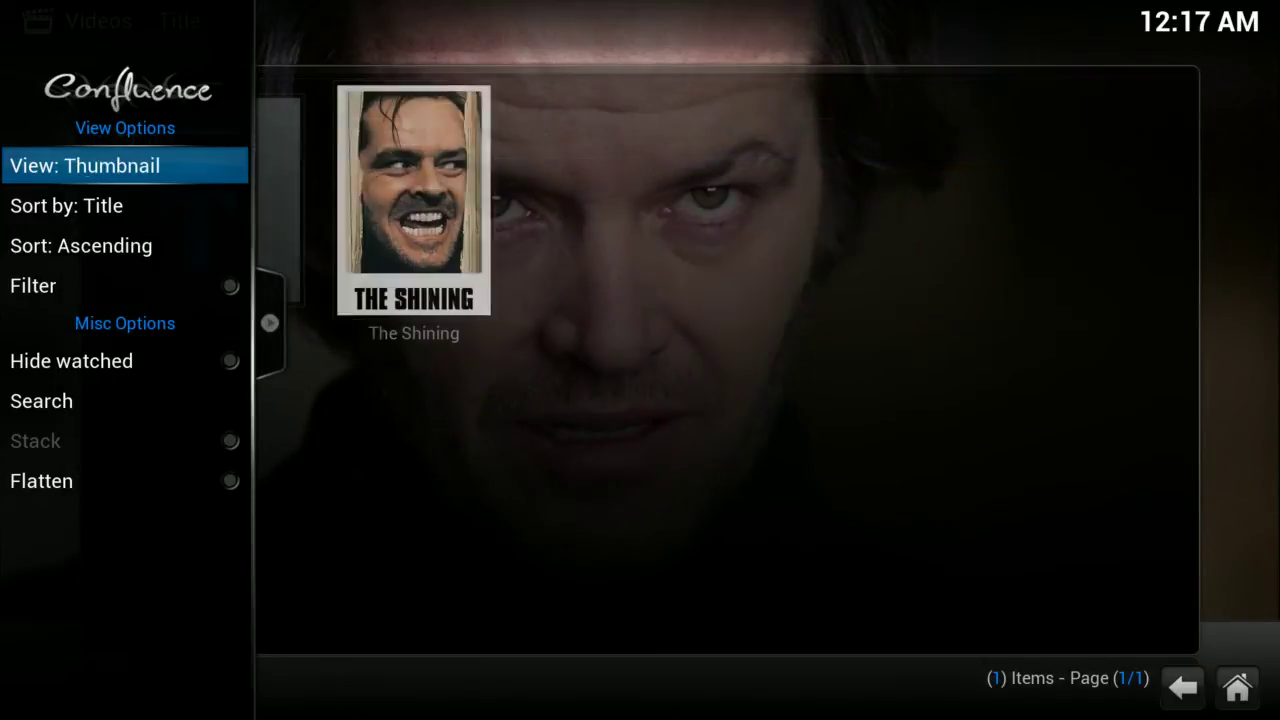
pyautogui.press('Return')
pyautogui.press('Return')
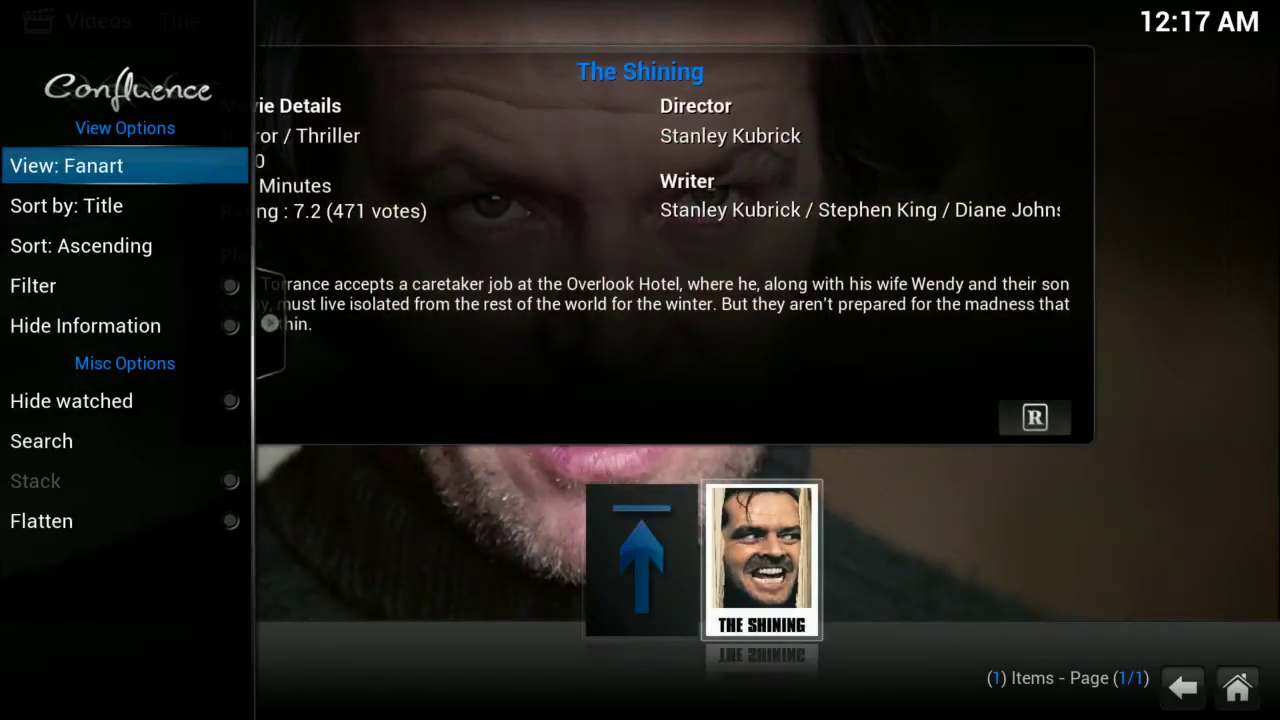
pyautogui.press('Return')
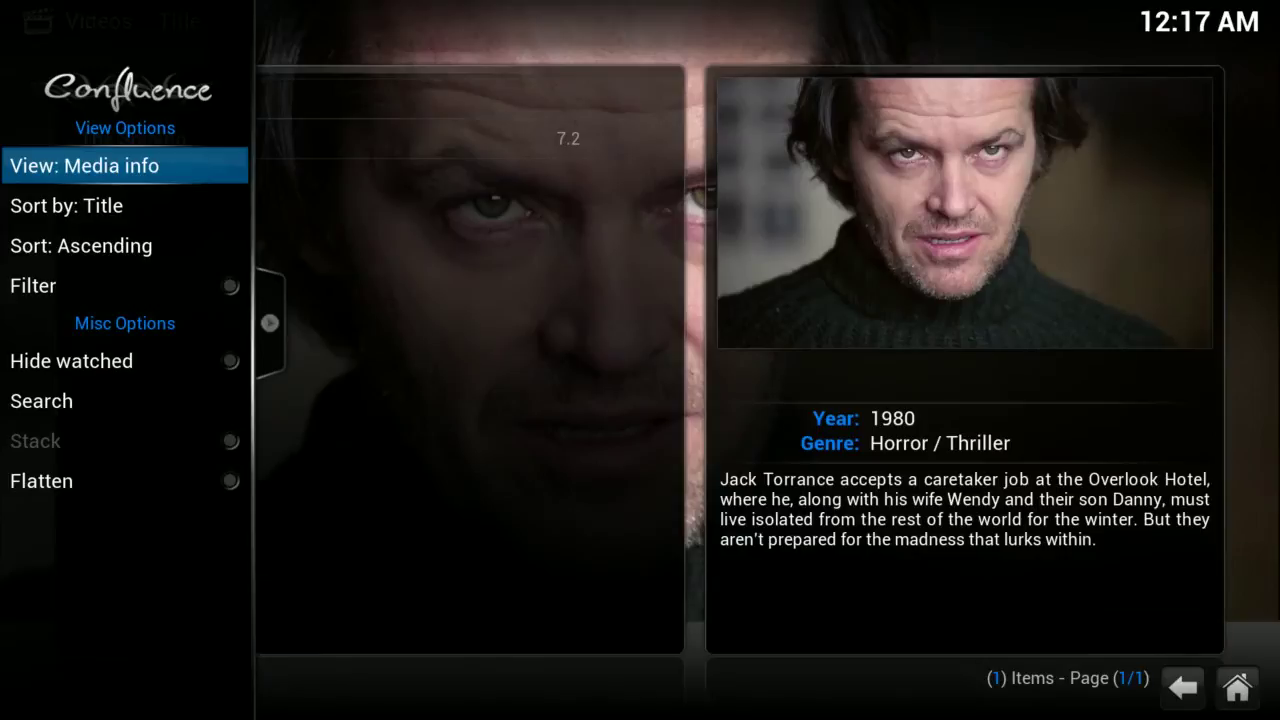
pyautogui.press('Return')
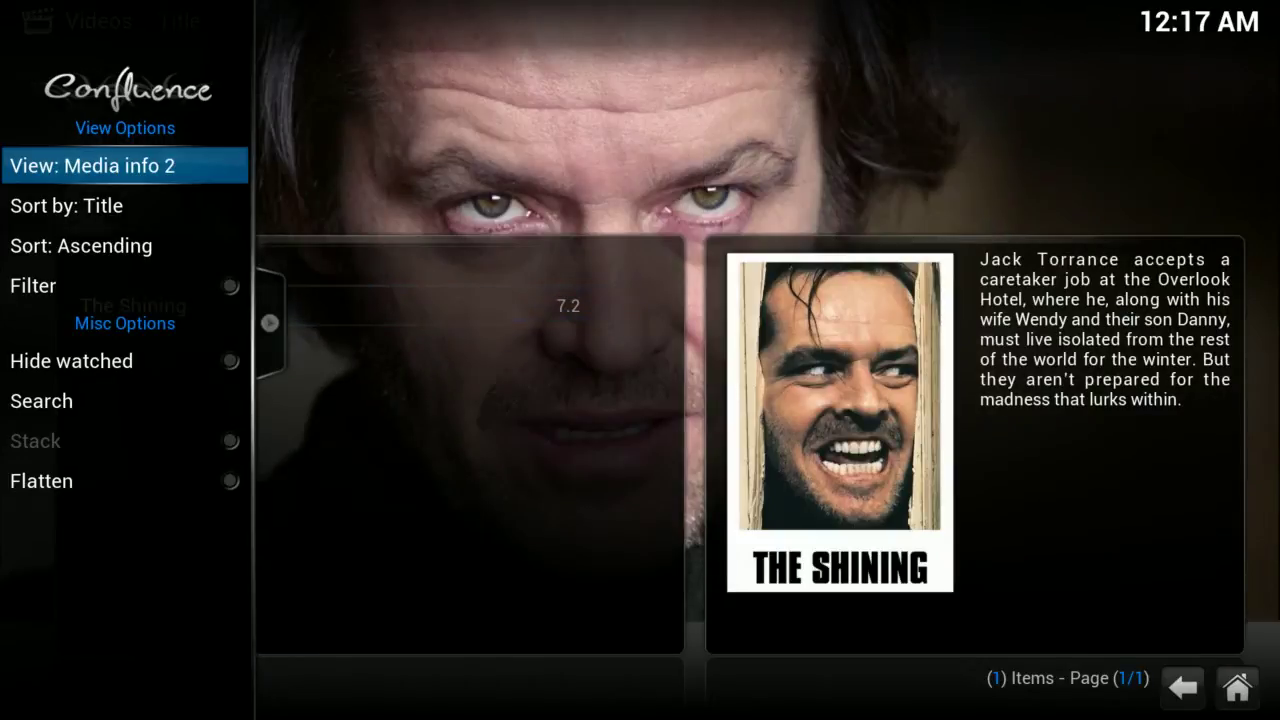
pyautogui.press('Right')
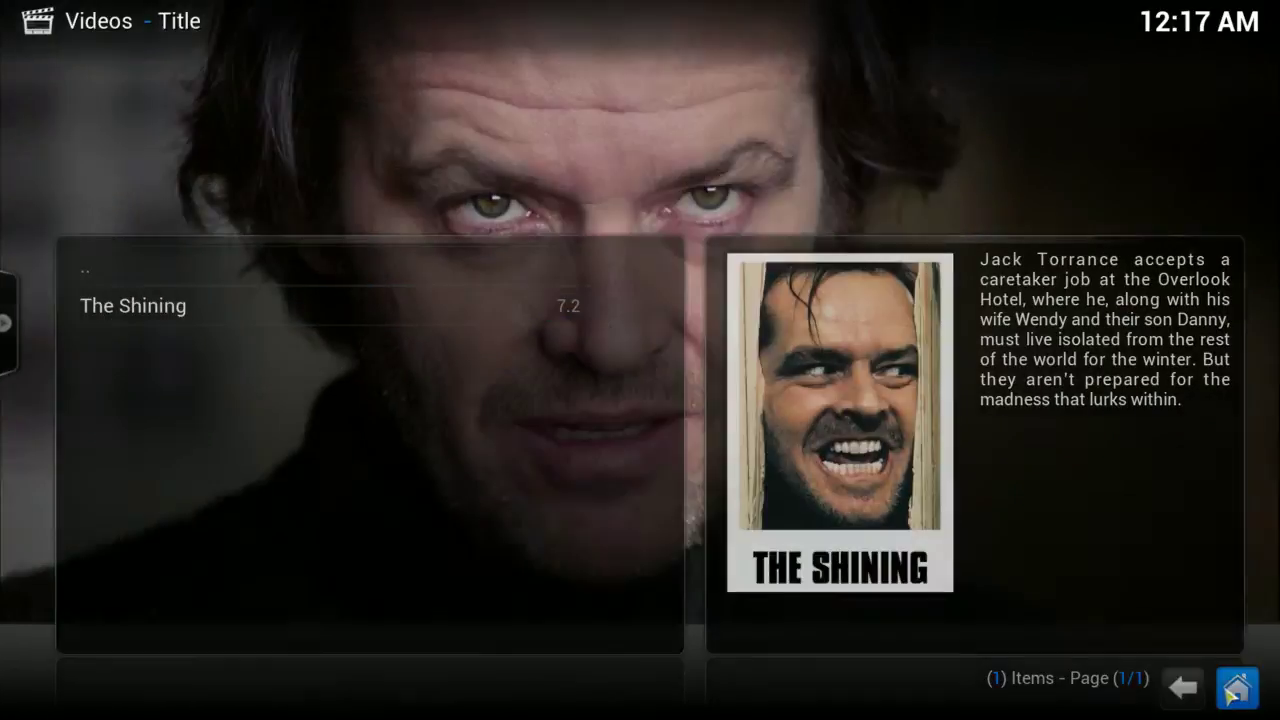
pyautogui.click(1232, 692)
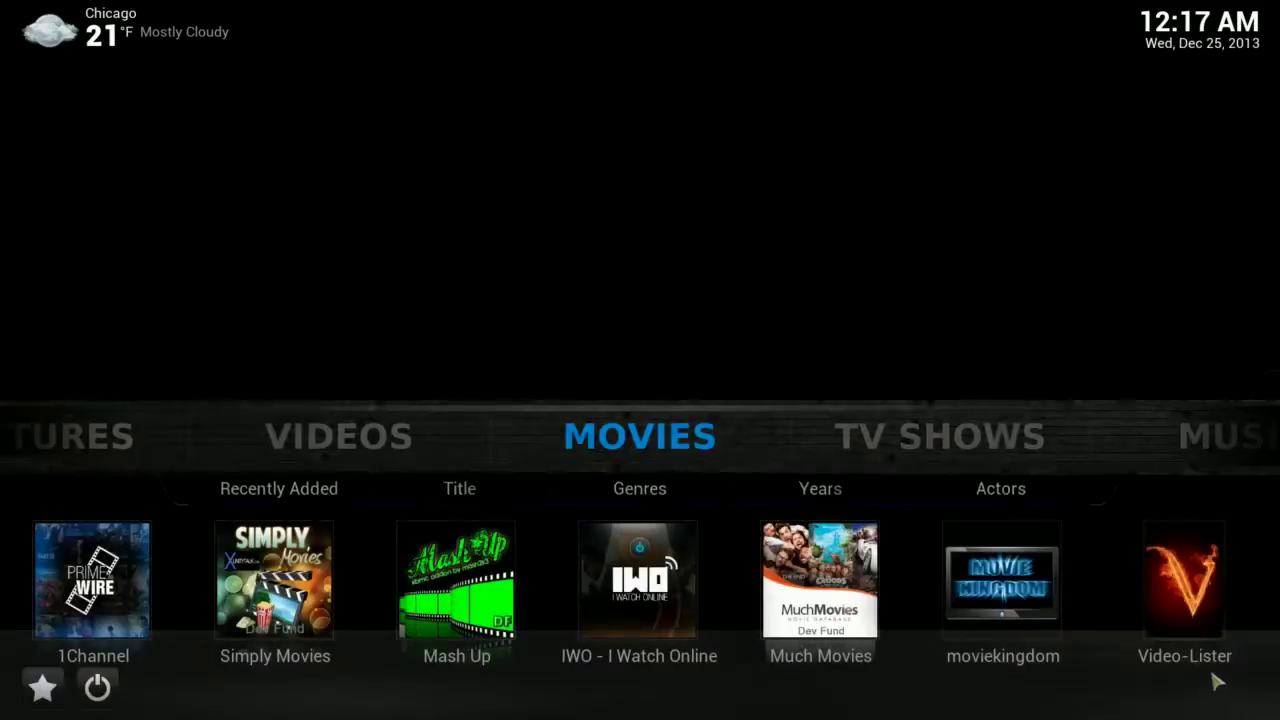
# Open the TV show library and cycle its view through Big list, Poster Wrap and Fanart to Media info.
pyautogui.click(948, 458)
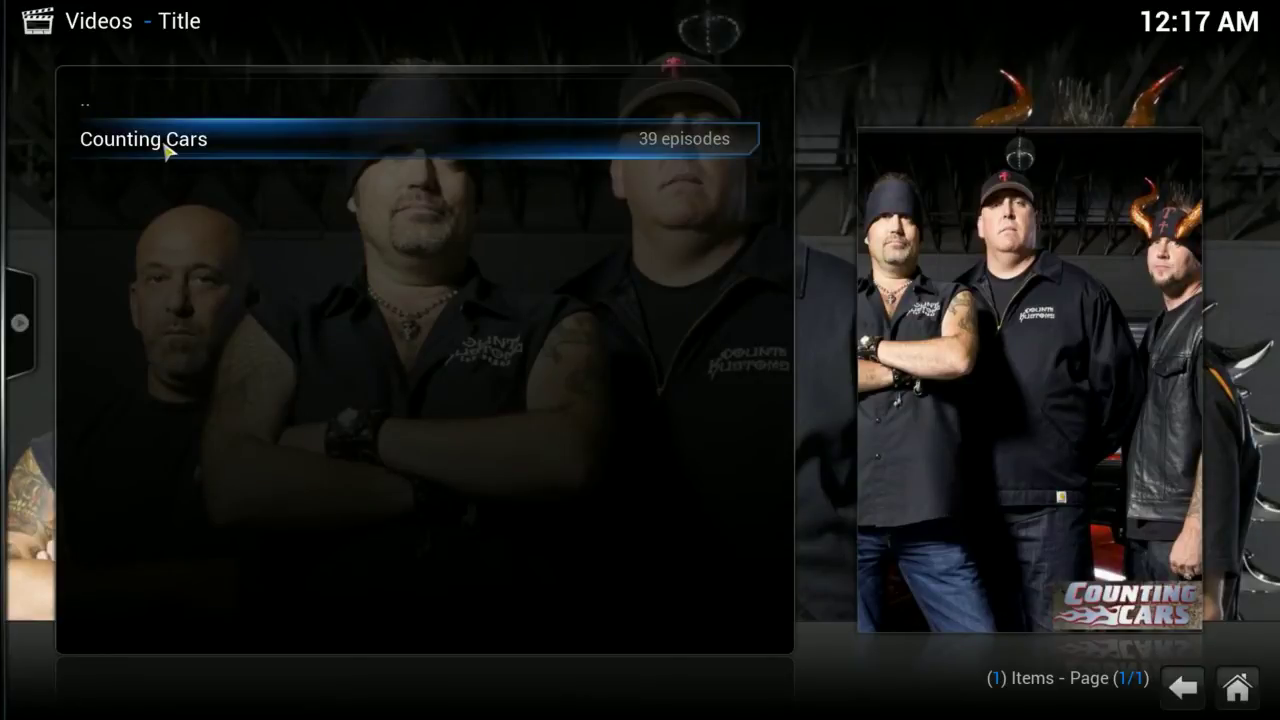
pyautogui.moveTo(18, 322)
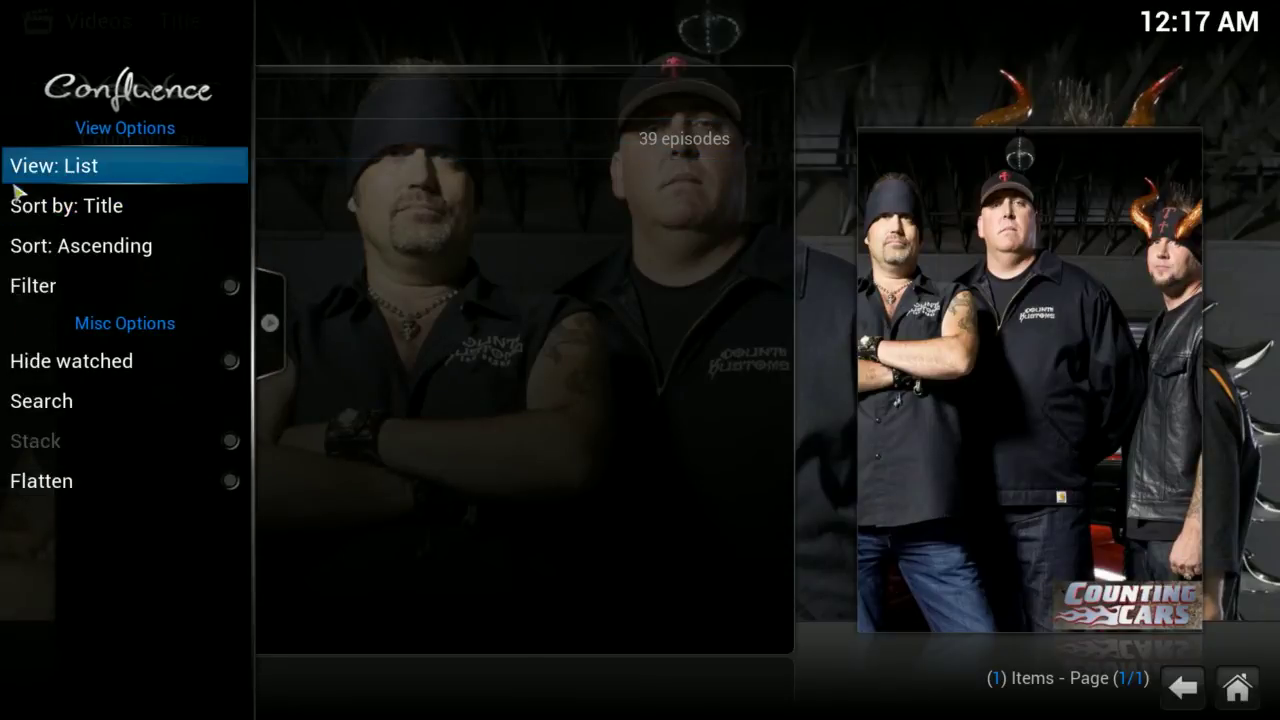
pyautogui.click(40, 166)
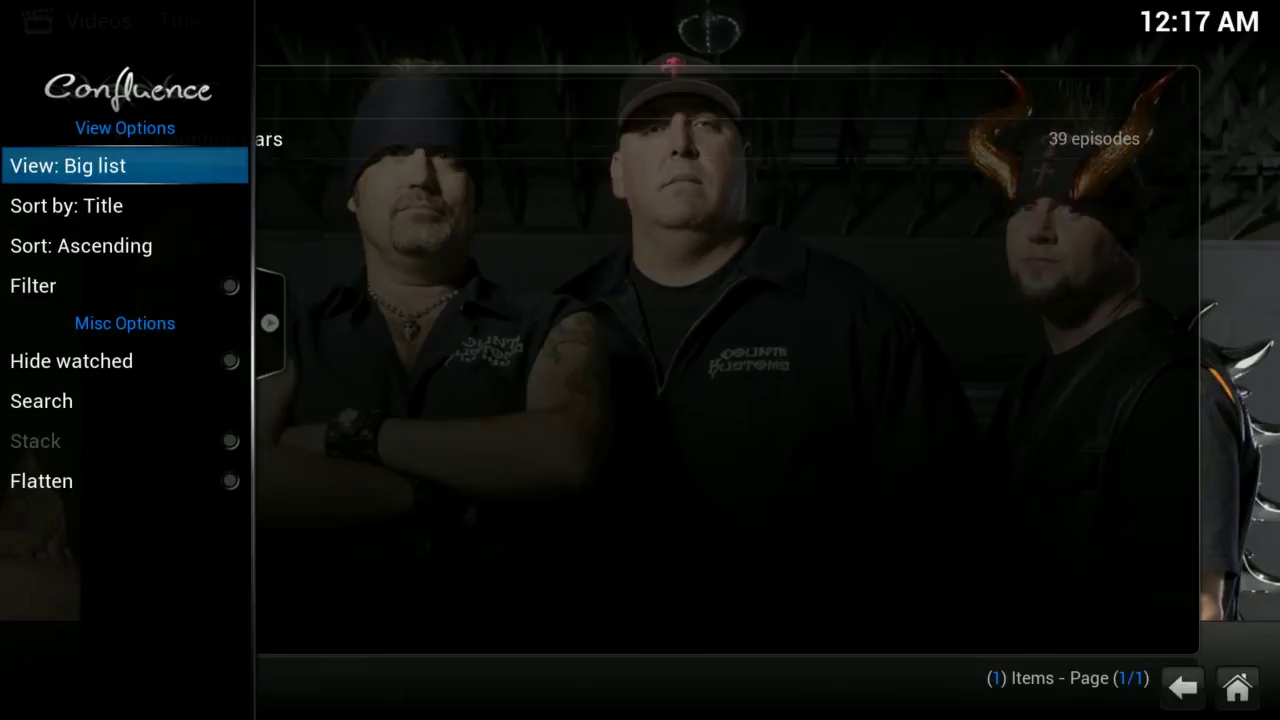
pyautogui.click(40, 166)
pyautogui.press('Return')
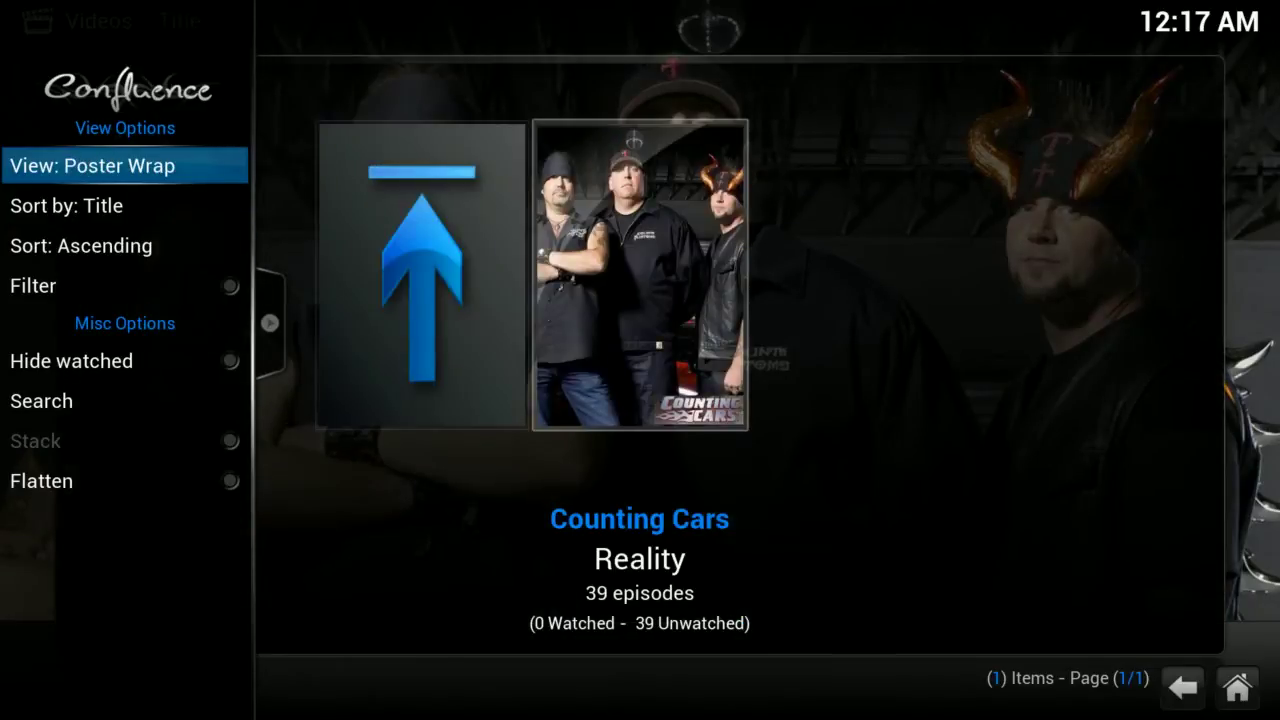
pyautogui.press('Return')
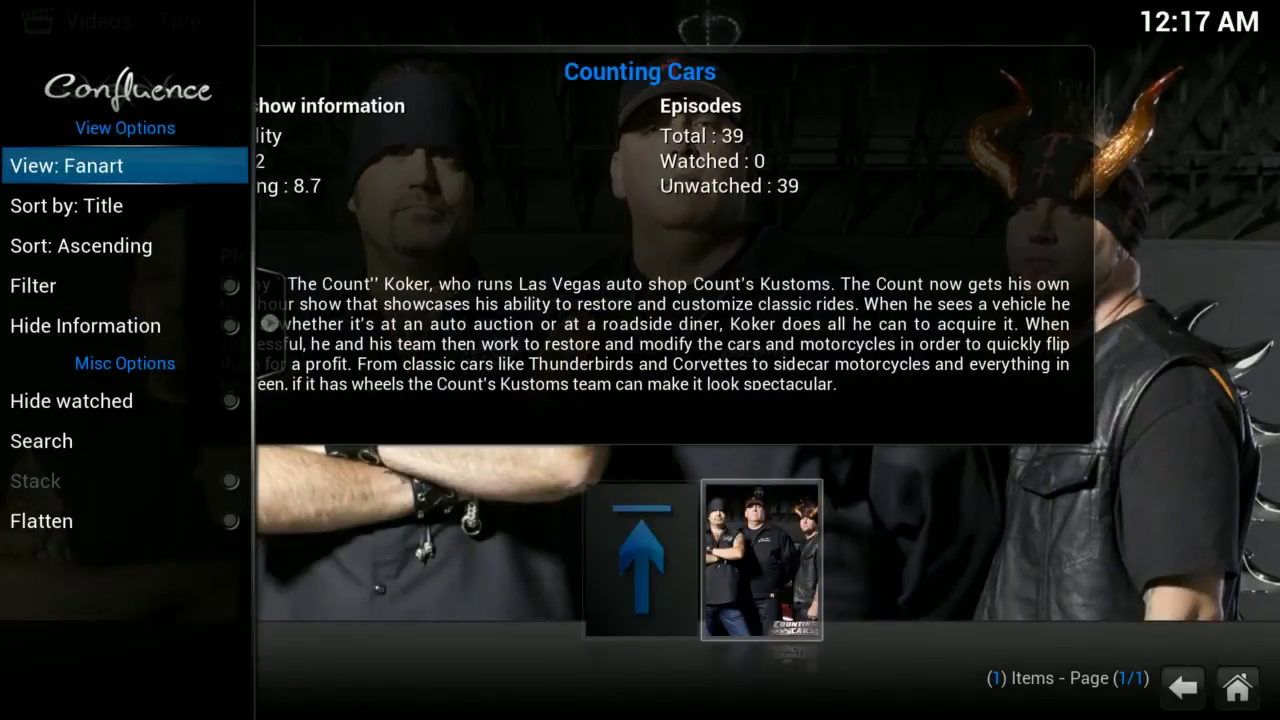
pyautogui.press('Return')
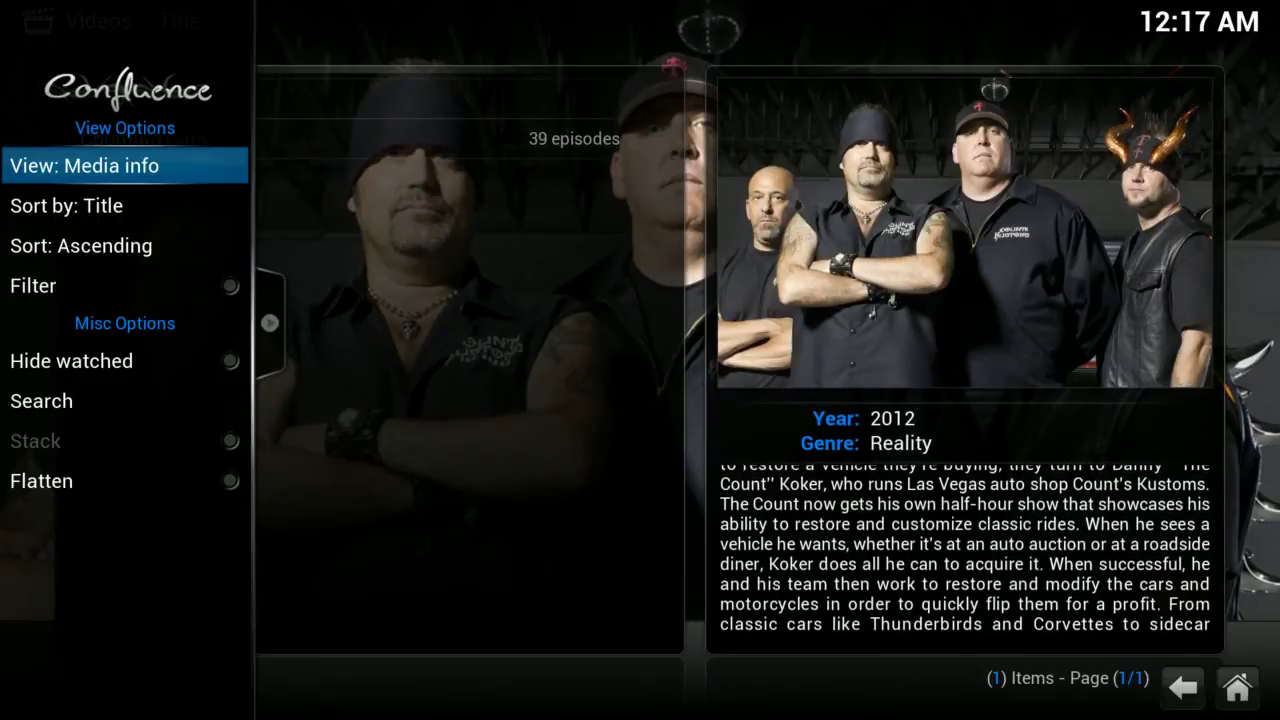
pyautogui.press('Right')
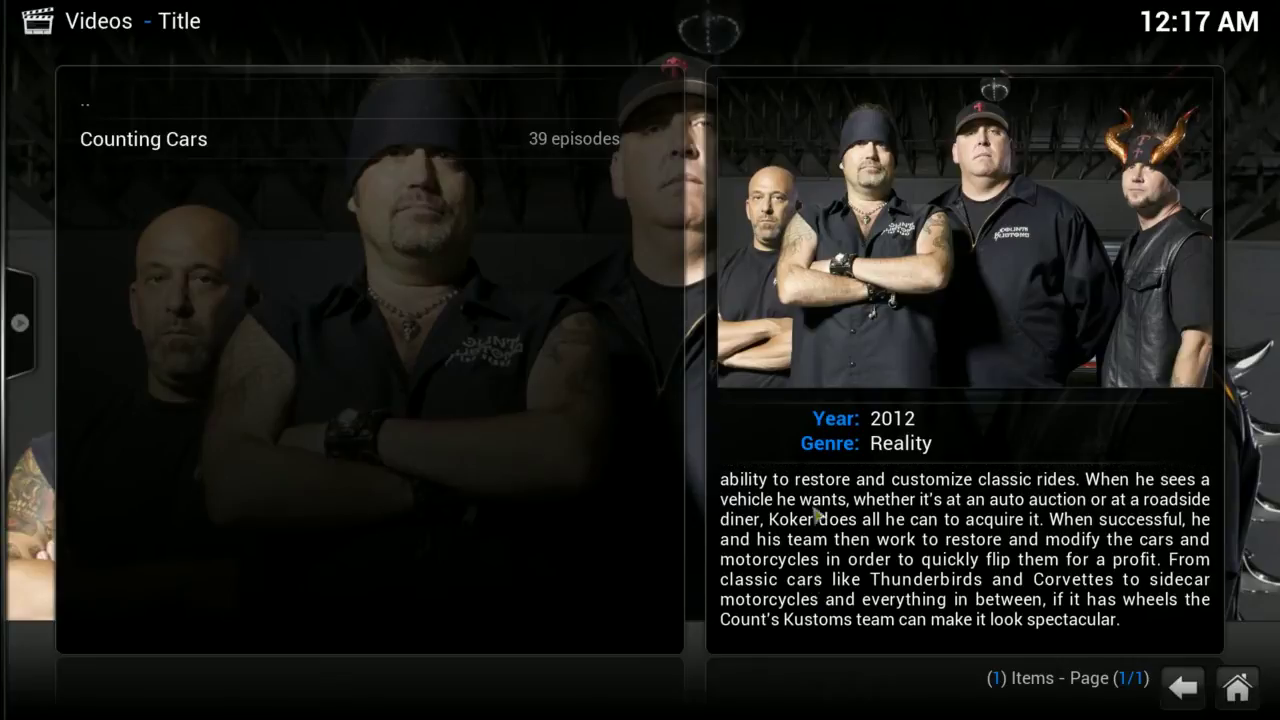
# Set the TV show library view to Media info 3 by way of Media info 2, and return to the home screen.
pyautogui.moveTo(18, 300)
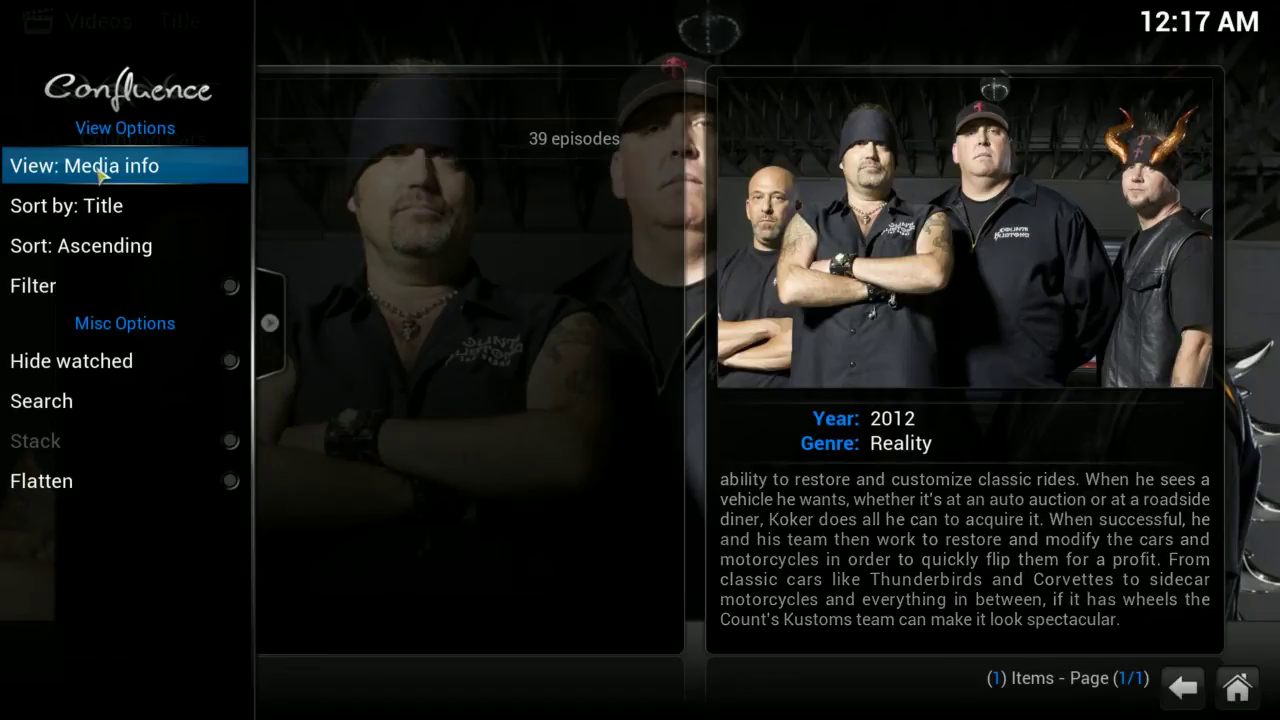
pyautogui.click(100, 166)
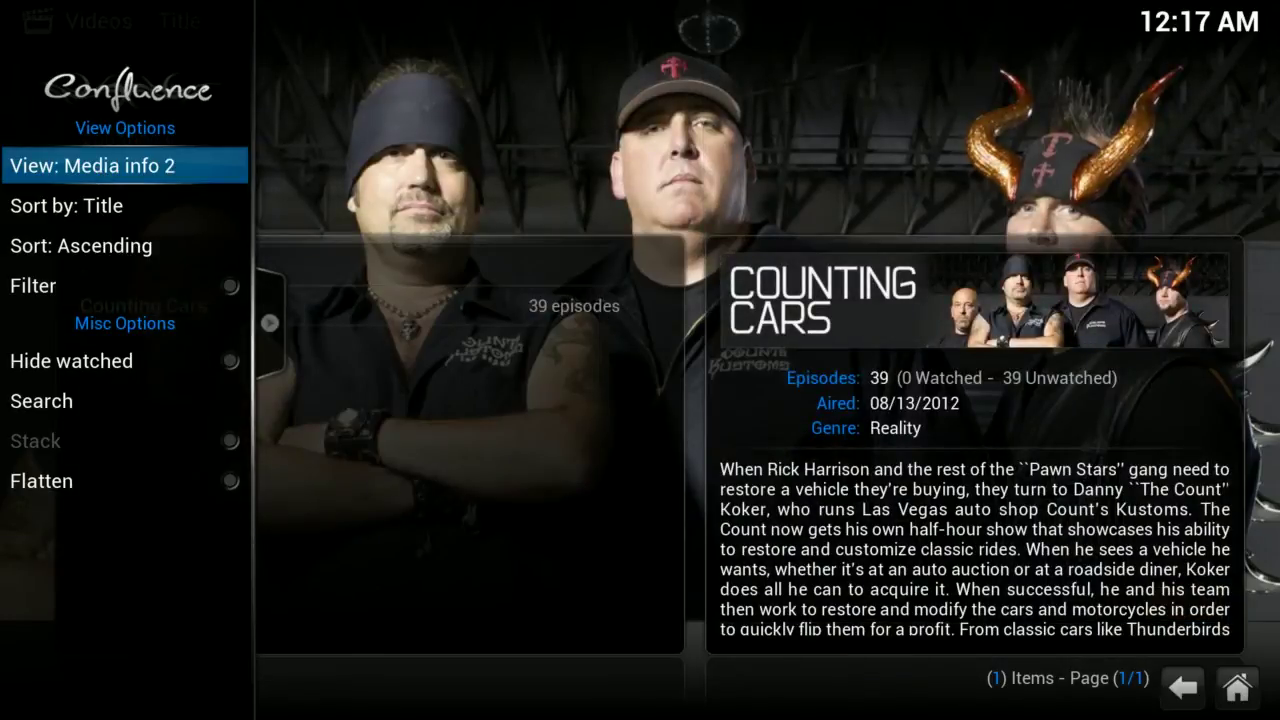
pyautogui.press('Return')
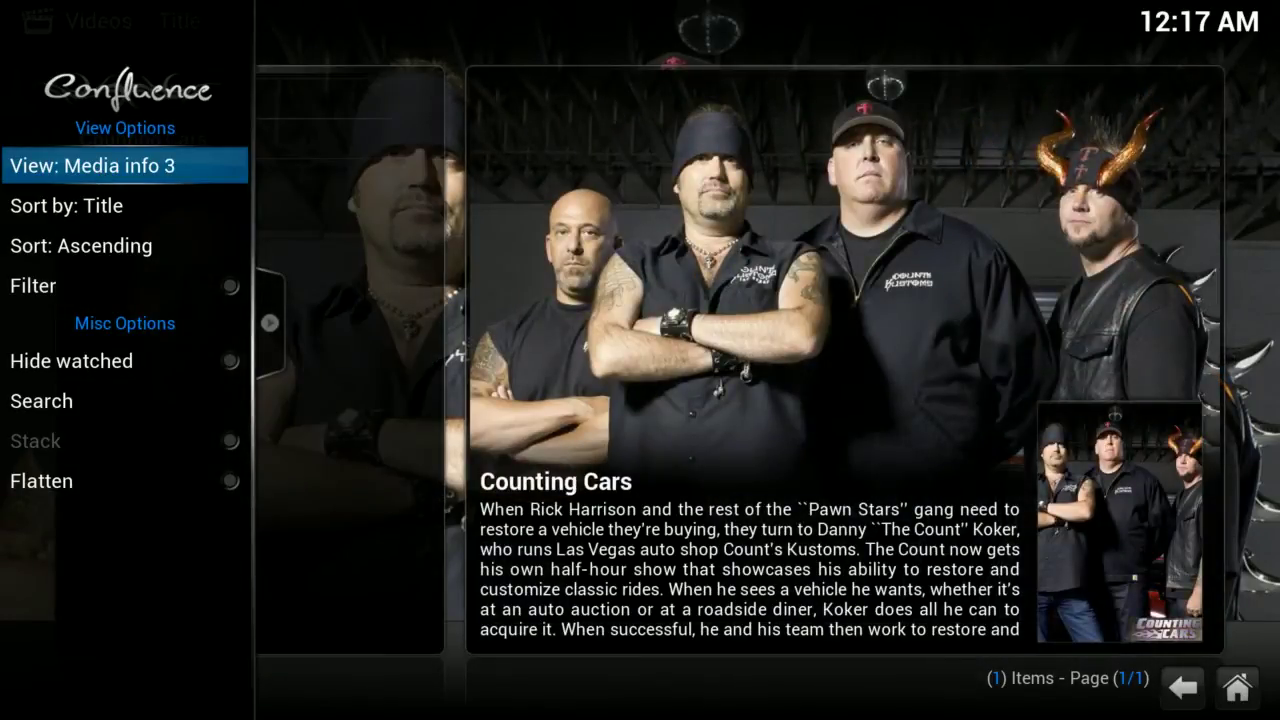
pyautogui.press('Right')
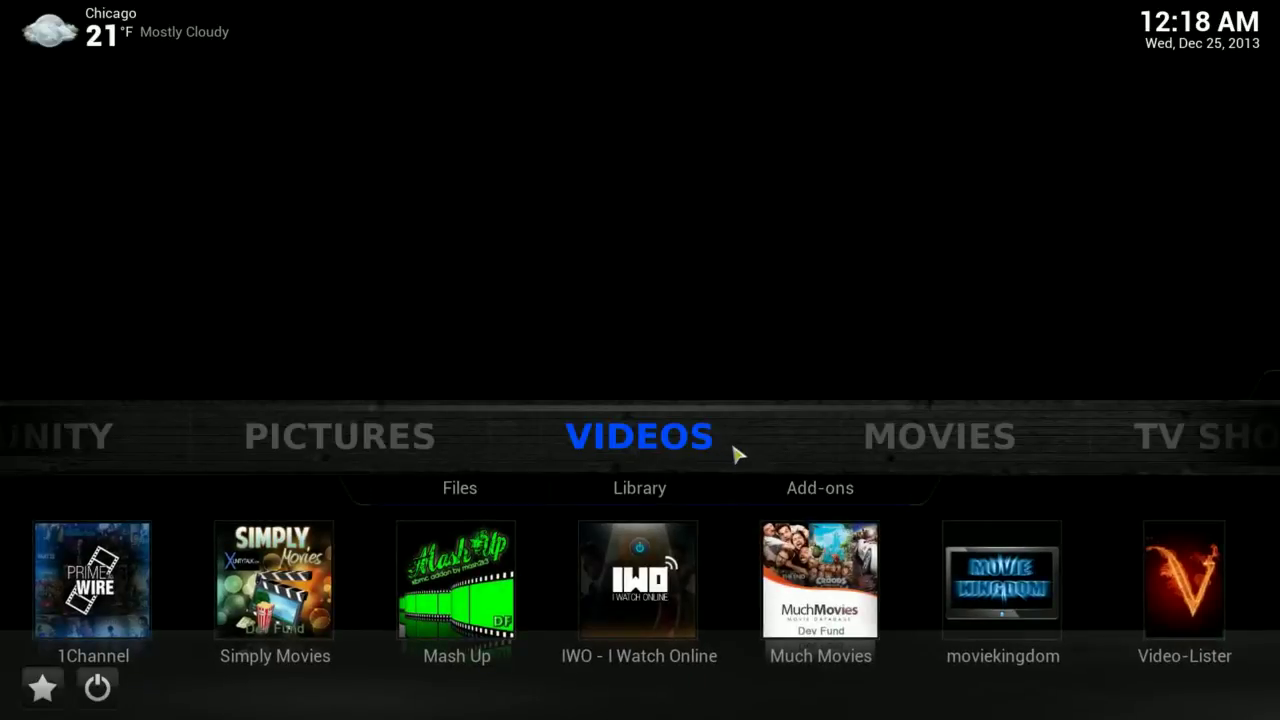
# Go to the System section of the home screen and open the profile settings.
pyautogui.moveTo(975, 422)
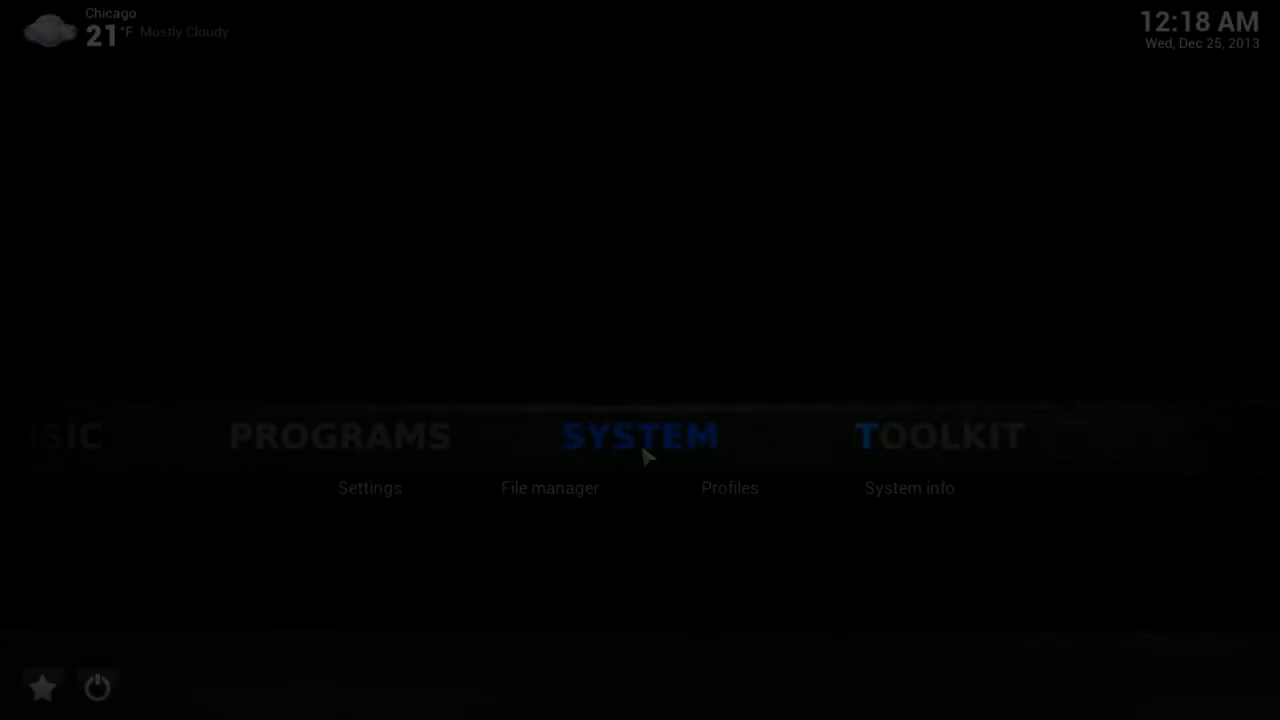
pyautogui.click(733, 503)
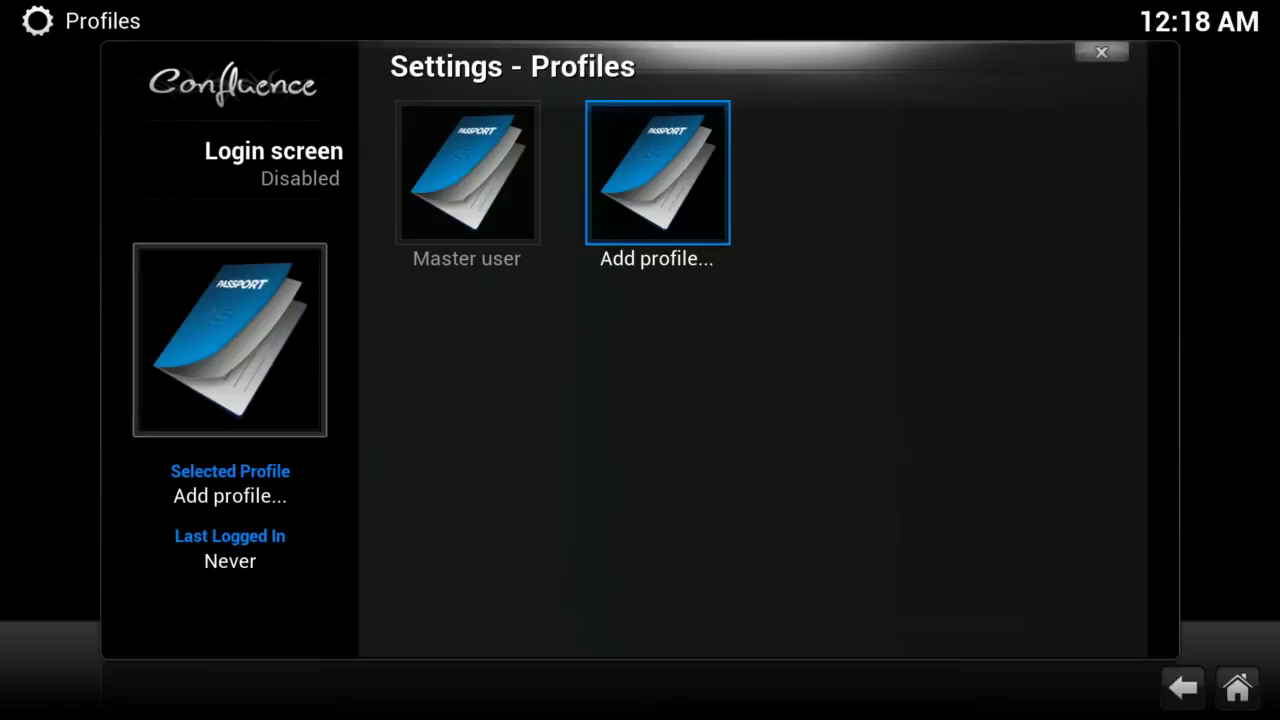
# Start adding a profile named kids in the proposed profiles/kids folder, and cancel its creation.
pyautogui.click(697, 200)
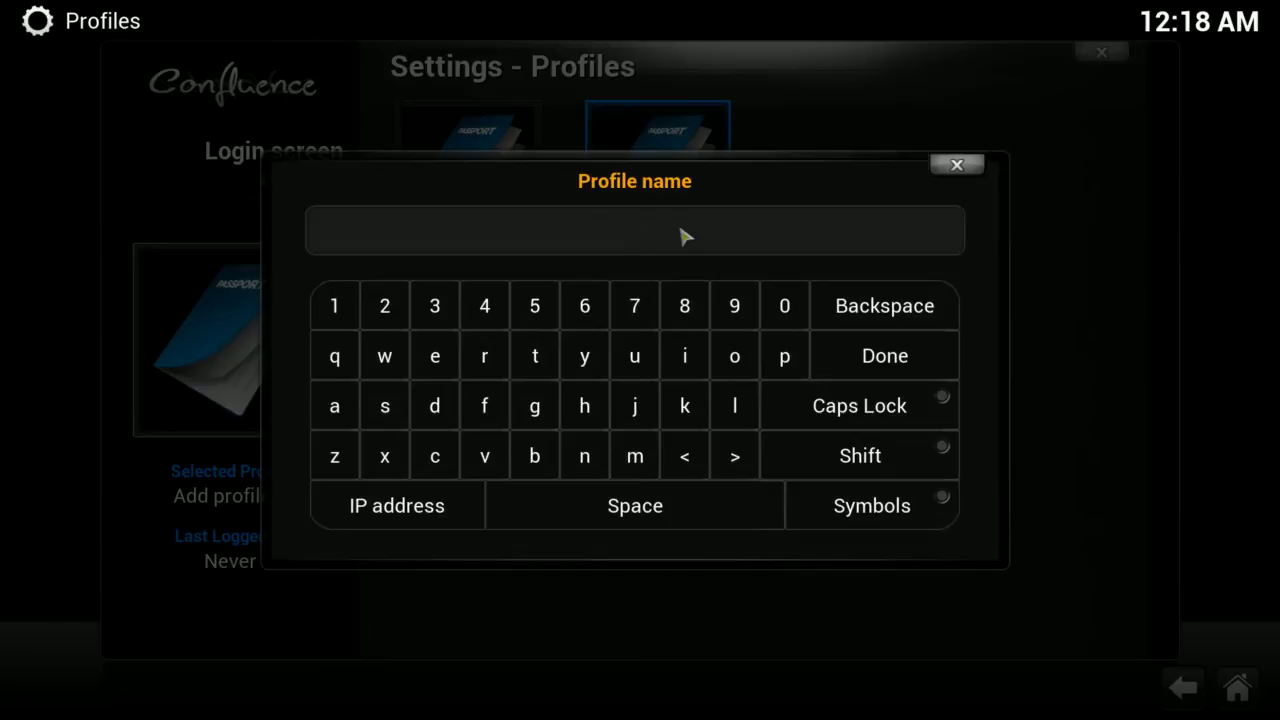
pyautogui.write('kids')
pyautogui.click(849, 351)
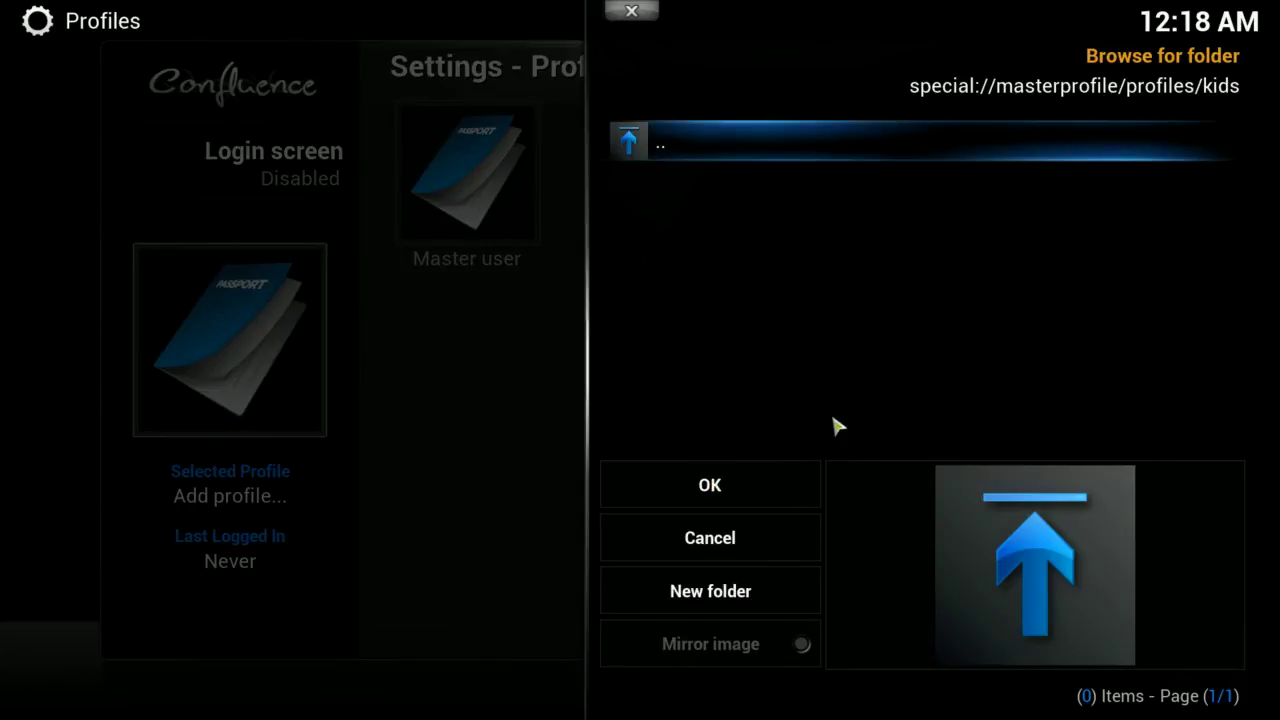
pyautogui.click(734, 485)
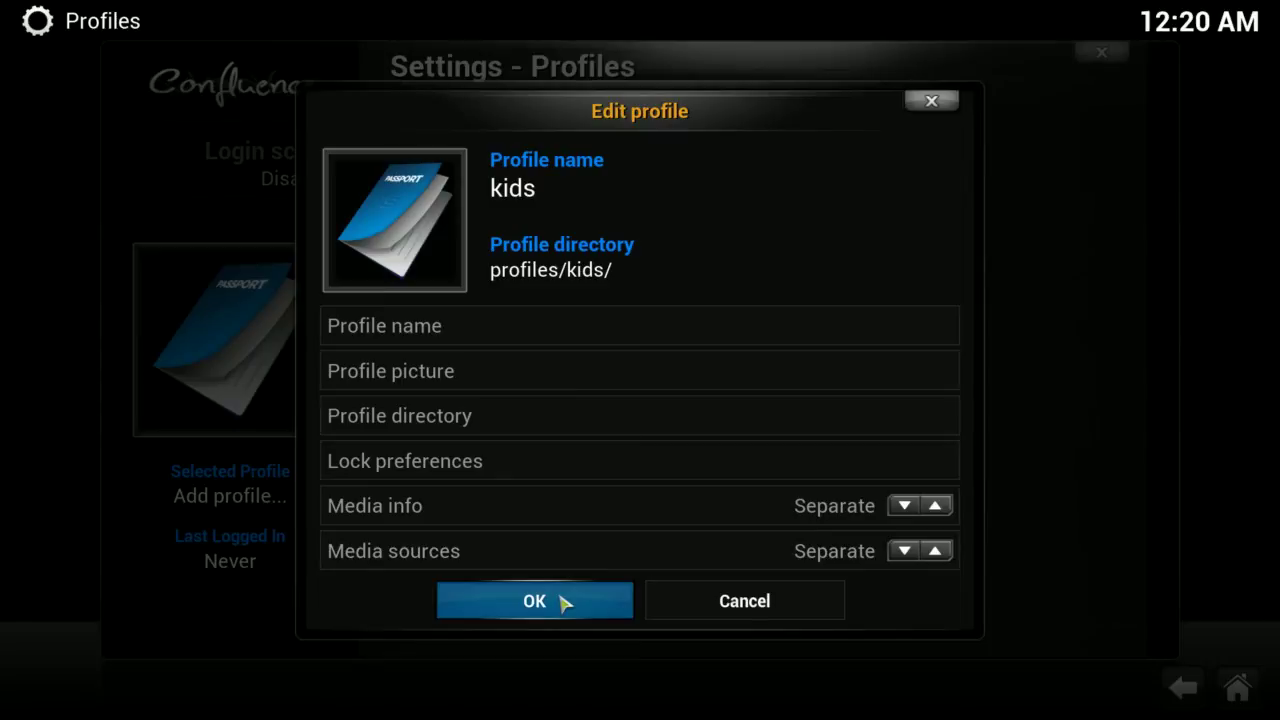
pyautogui.click(709, 607)
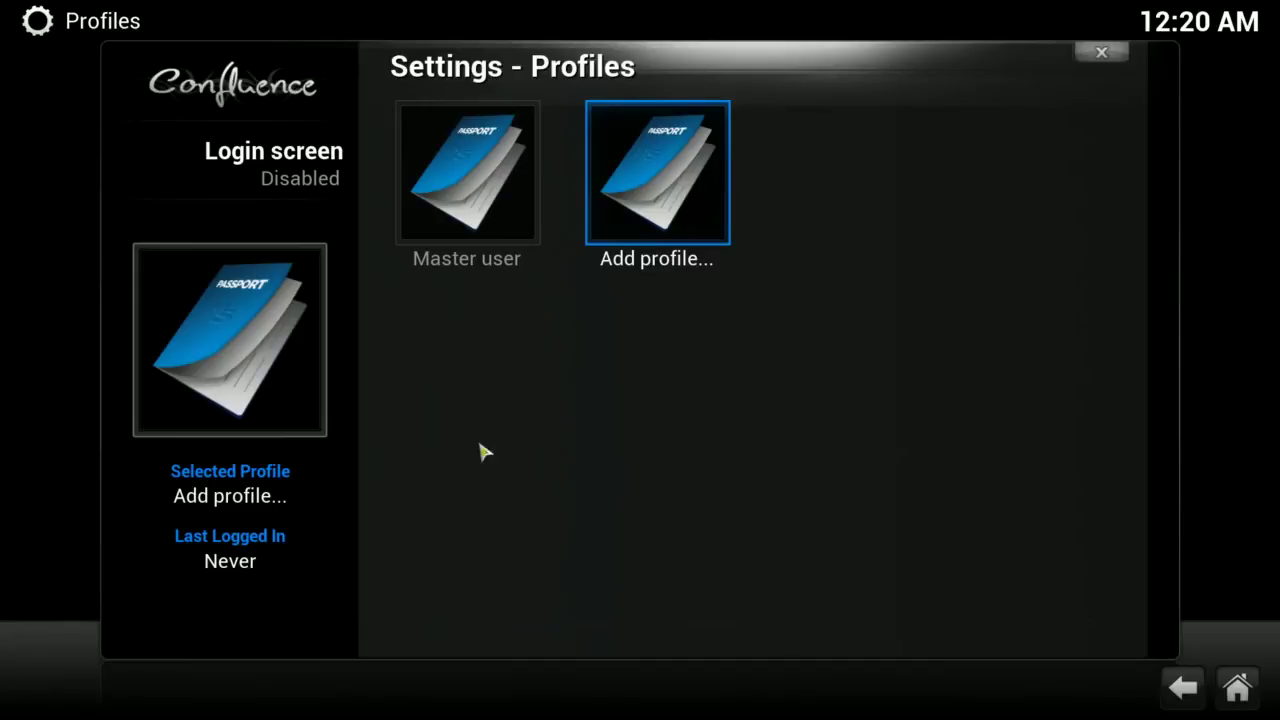
# Toggle the profile login screen option between Enabled and Disabled, and leave the profile settings for the home screen.
pyautogui.click(297, 175)
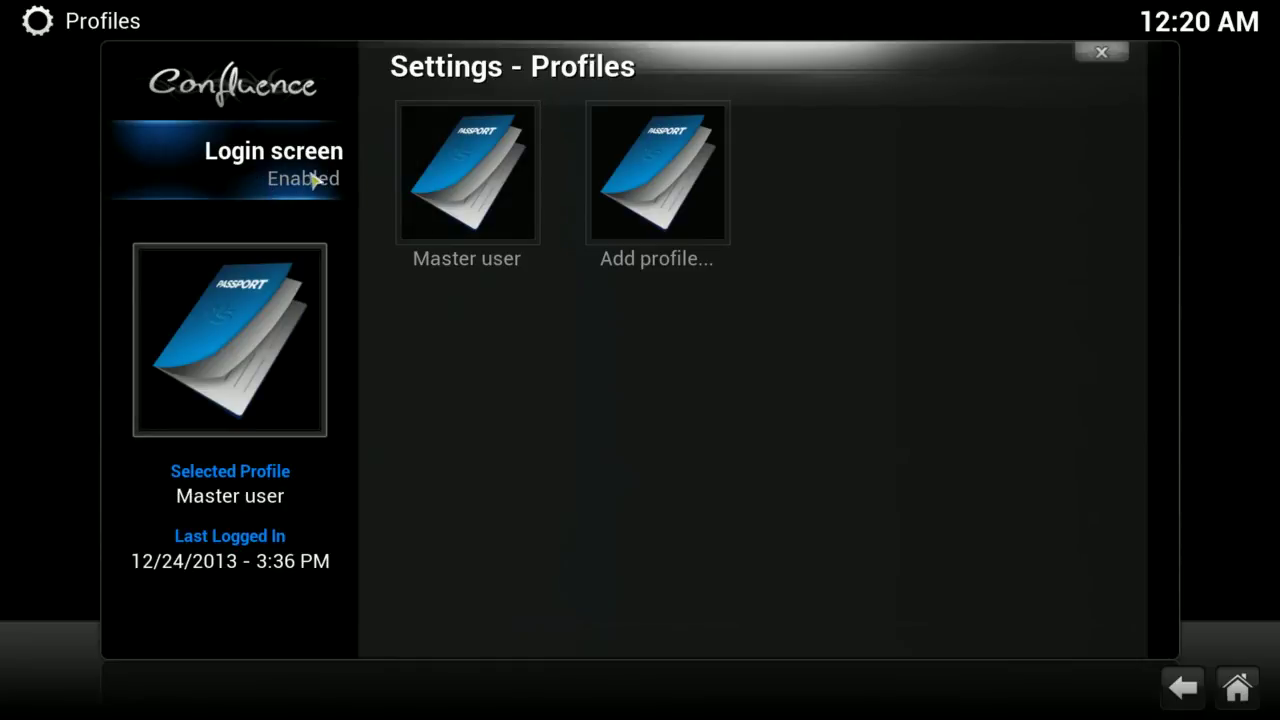
pyautogui.click(318, 177)
pyautogui.click(296, 165)
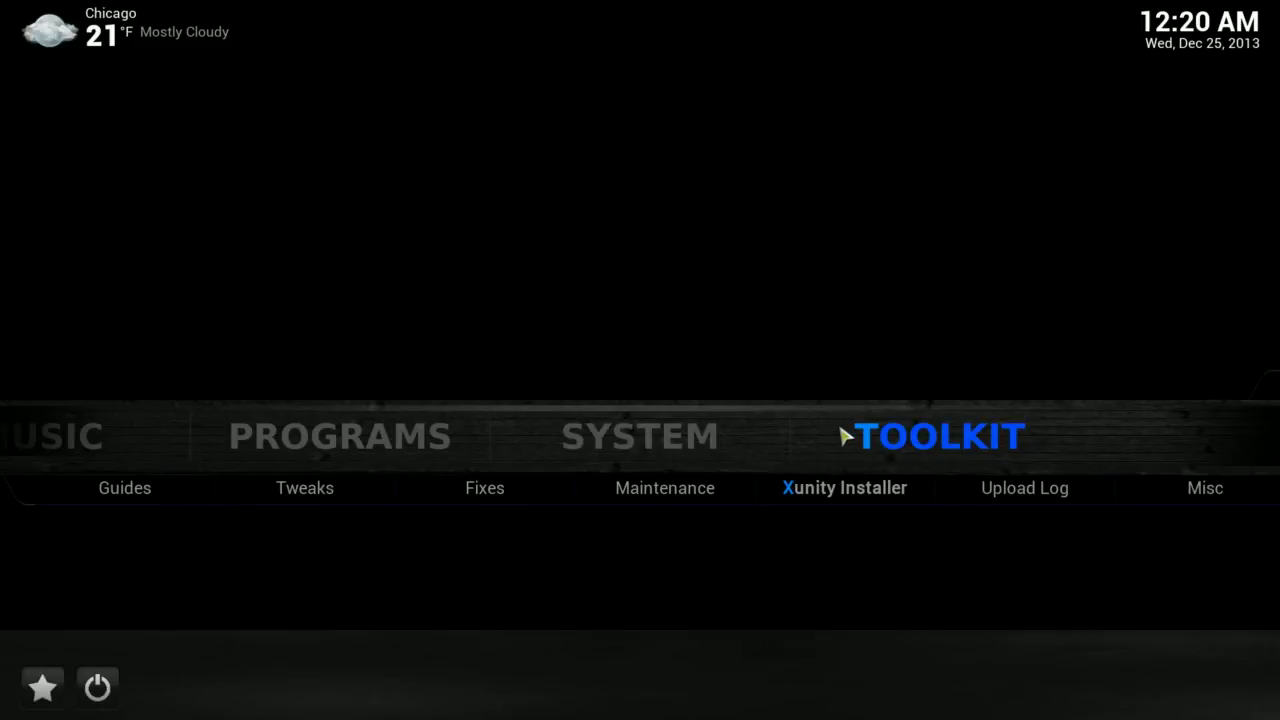
# Move back through the home screen sections to Videos and open the list of video add-ons.
pyautogui.press('Left')
pyautogui.press('Left')
pyautogui.press('Left')
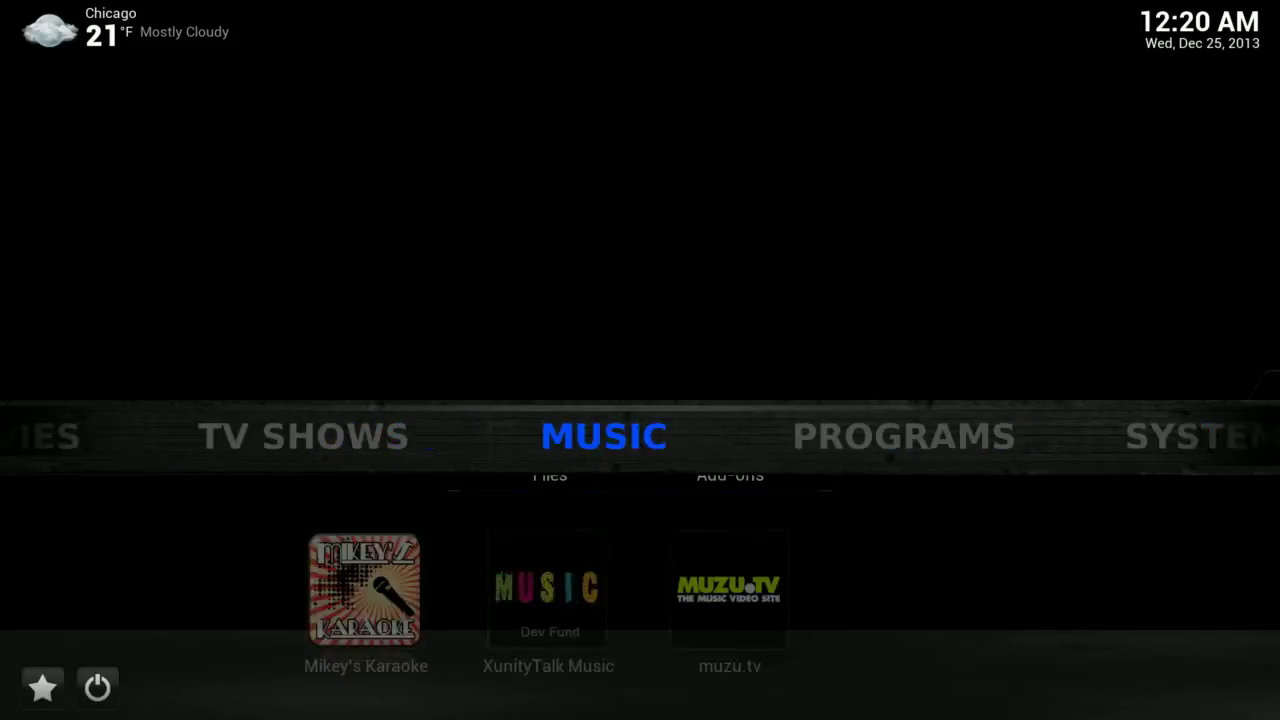
pyautogui.press('Left')
pyautogui.press('Left')
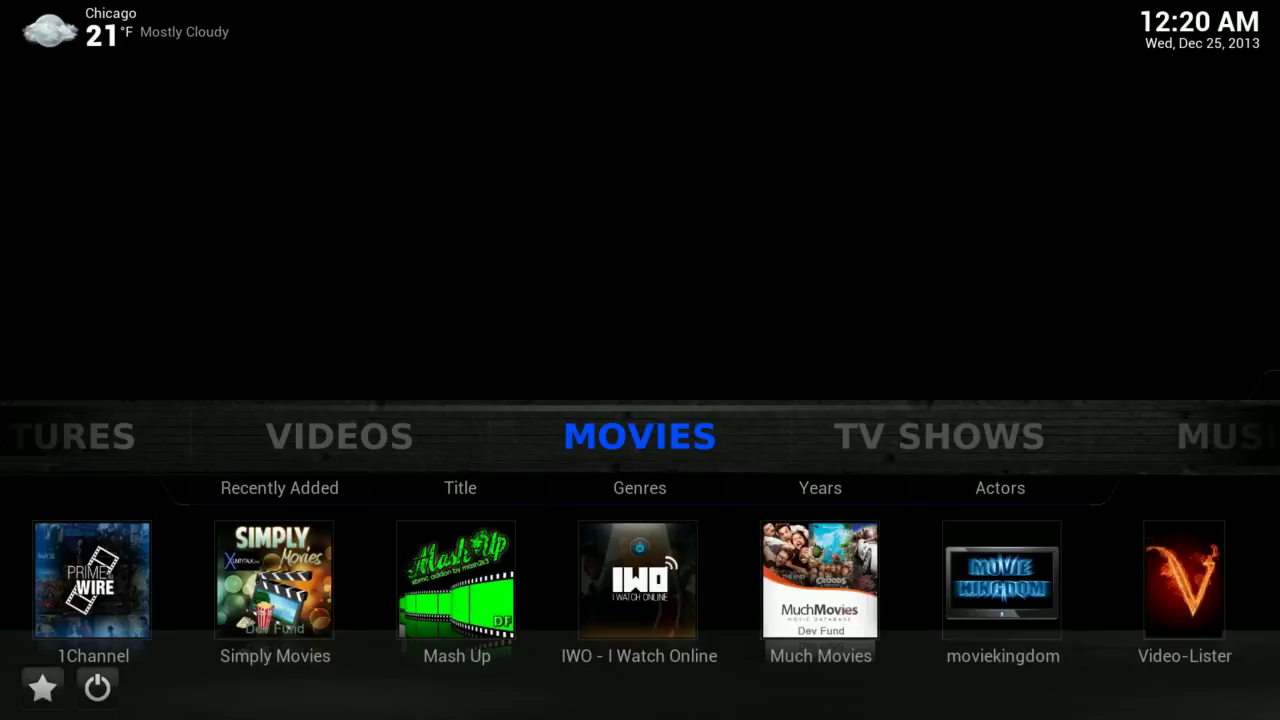
pyautogui.press('Left')
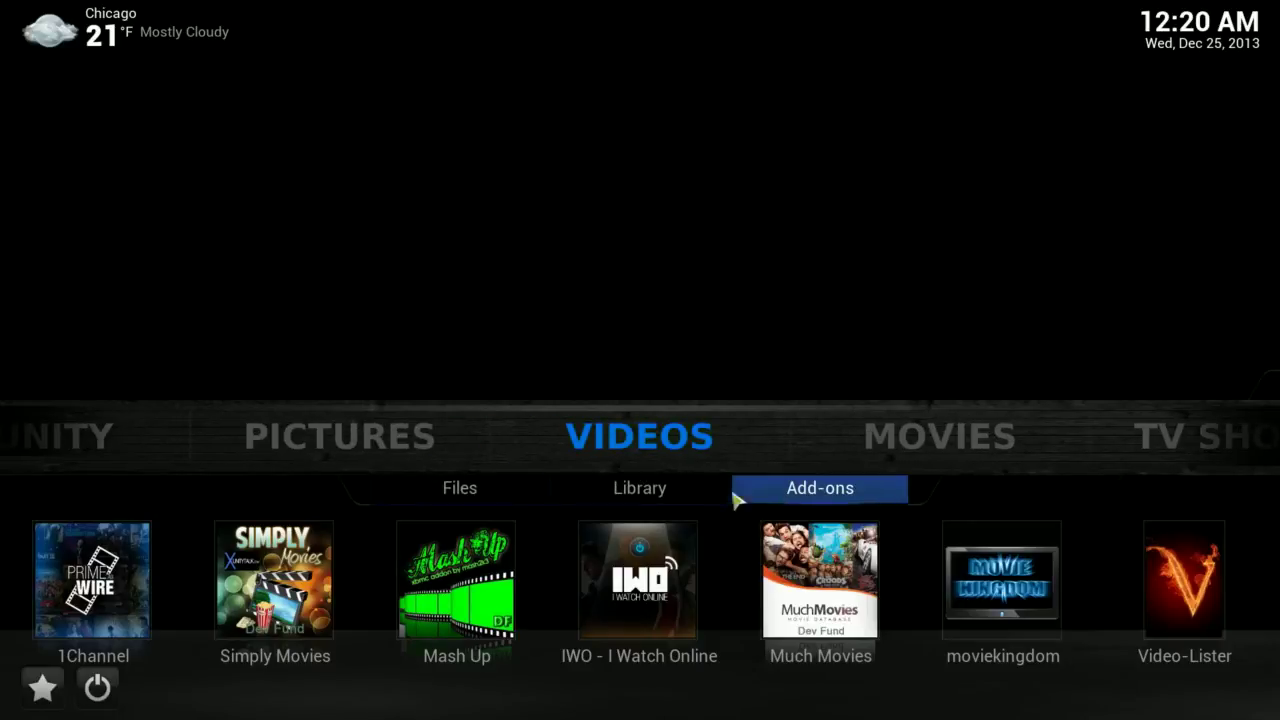
pyautogui.click(805, 507)
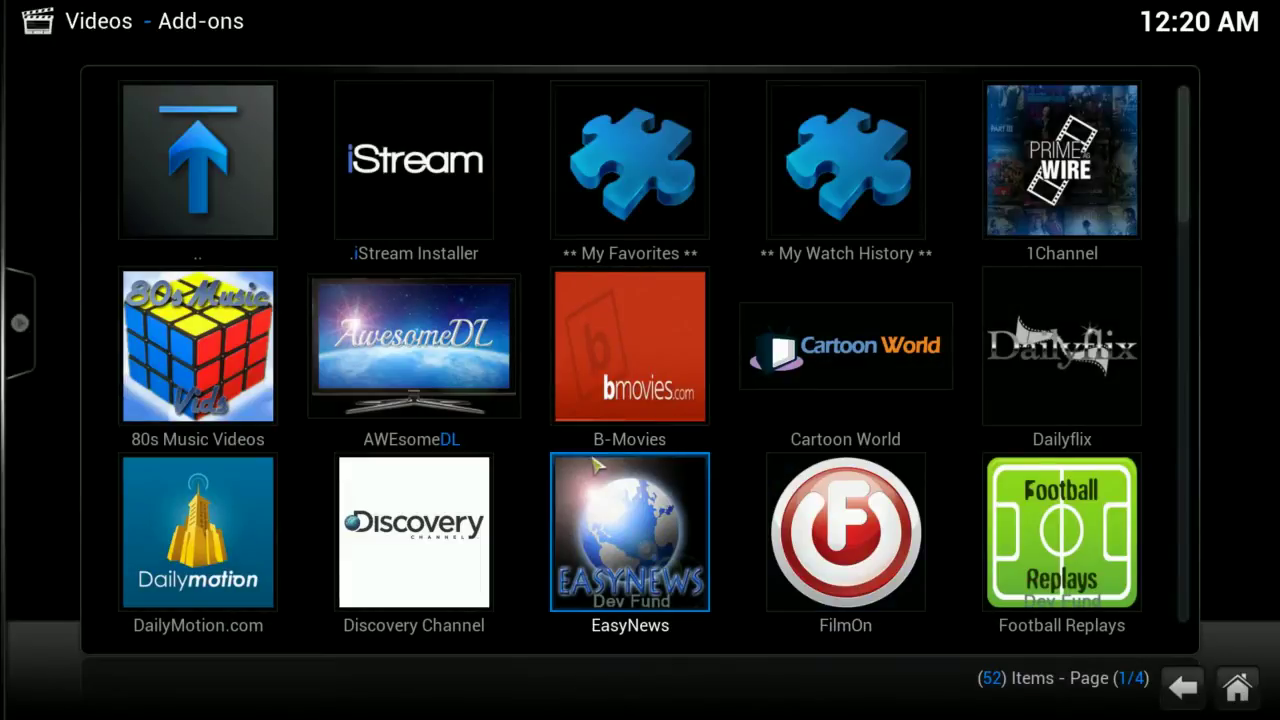
# Open the Local TV category of the FilmOn add-on and try the account sign-up option it offers.
pyautogui.click(870, 553)
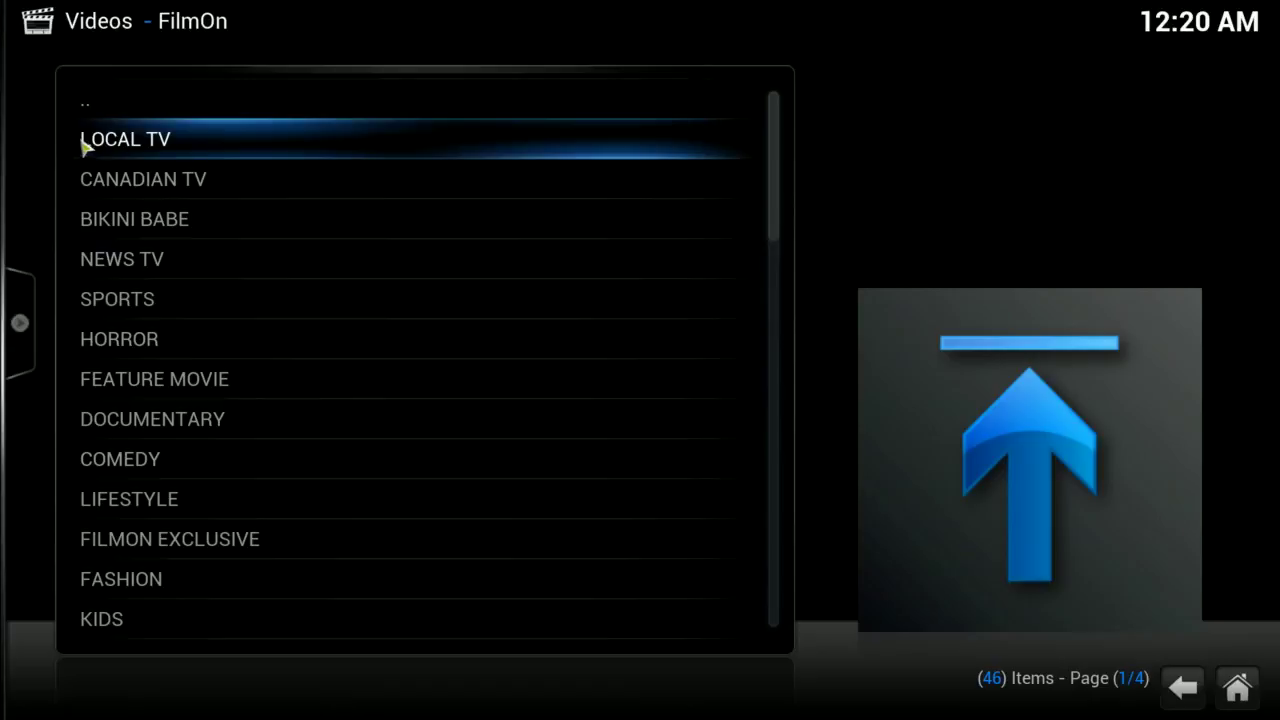
pyautogui.click(188, 149)
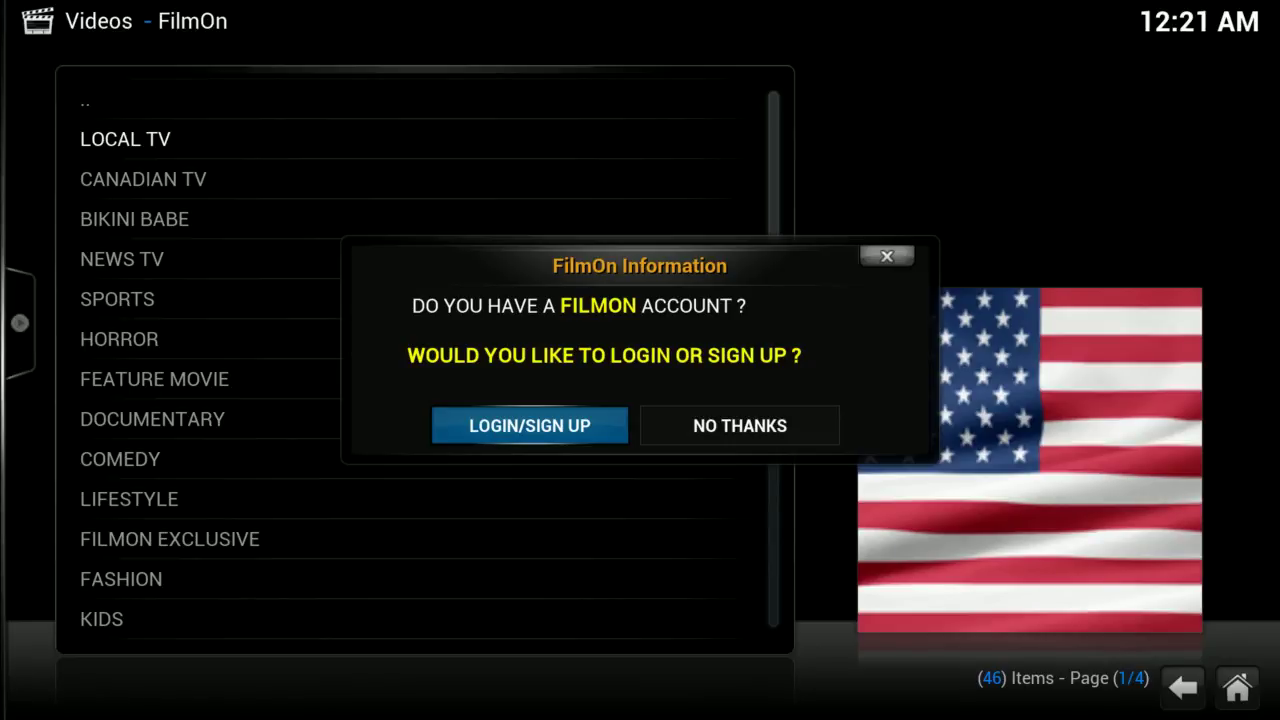
pyautogui.click(540, 438)
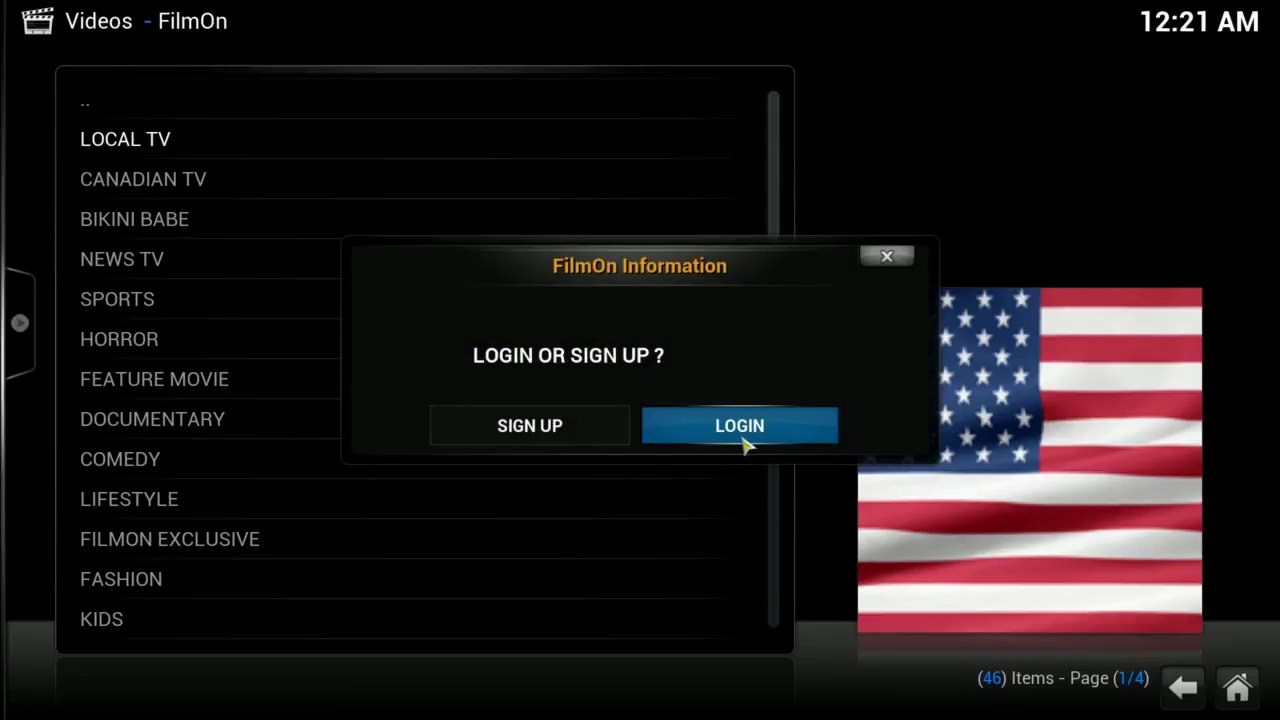
pyautogui.click(580, 443)
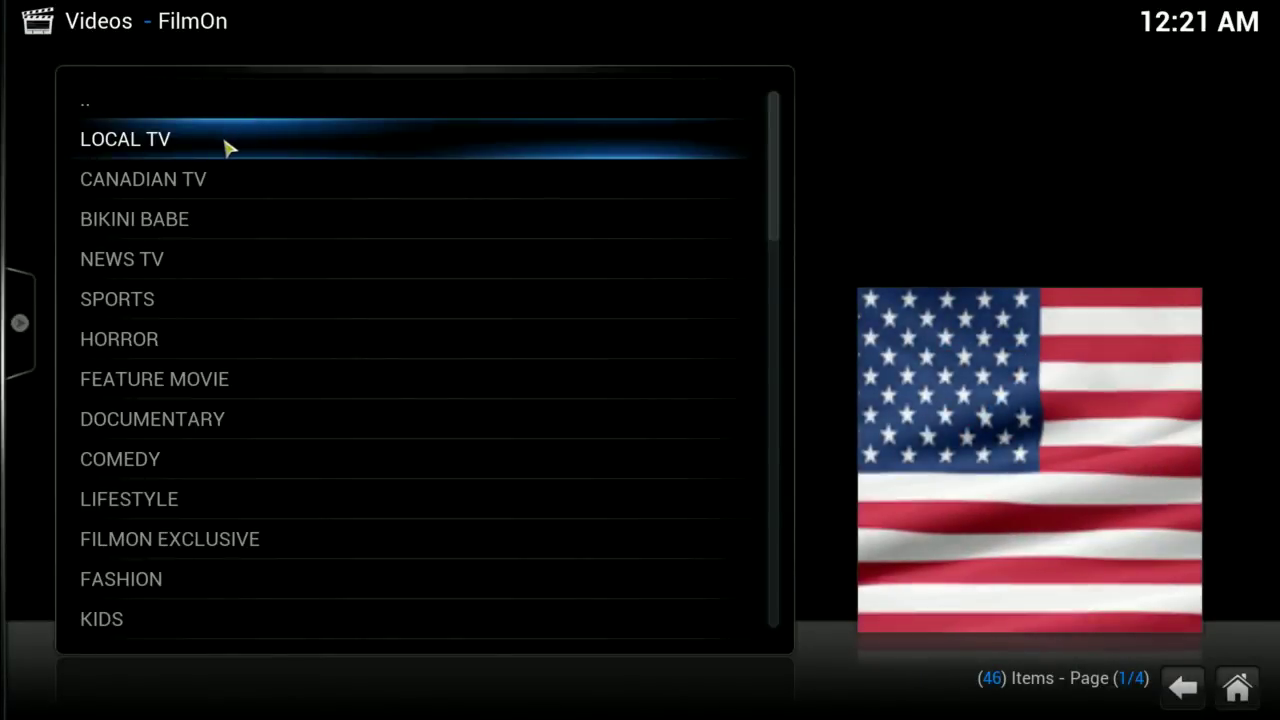
# Open the Local TV category without logging in or signing up, view its channels and return to the FilmOn categories.
pyautogui.click(226, 146)
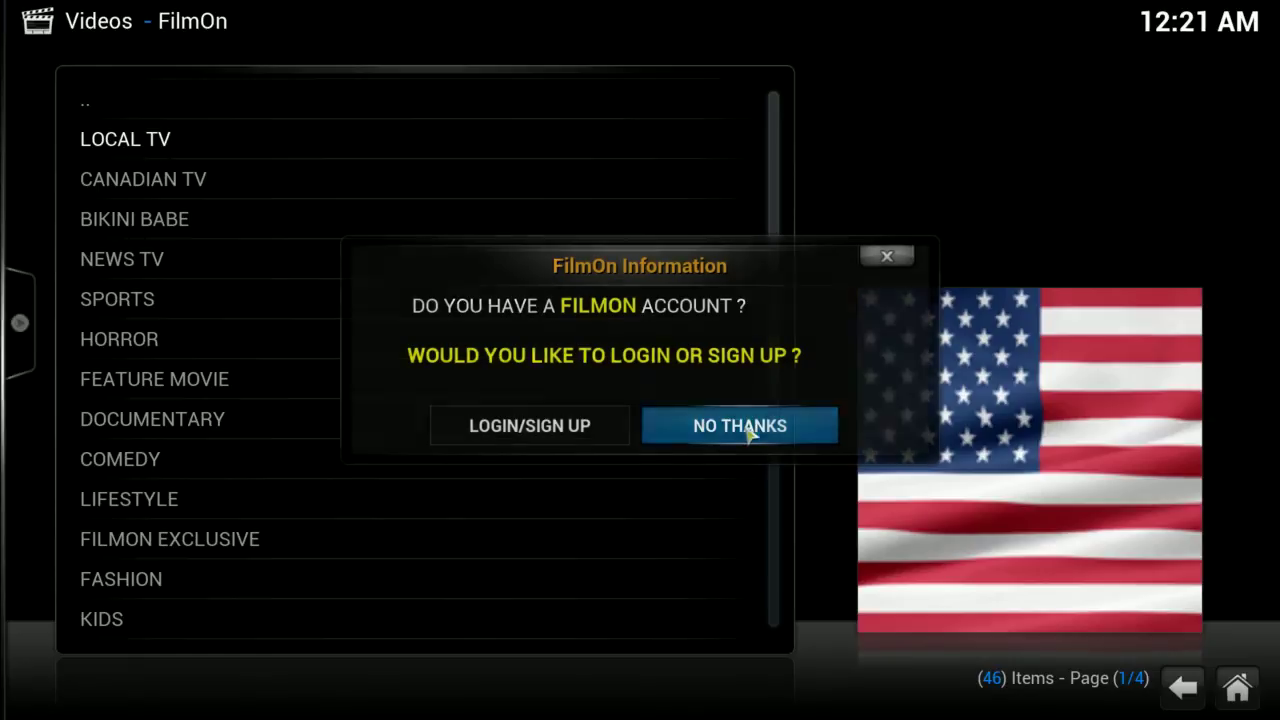
pyautogui.click(748, 430)
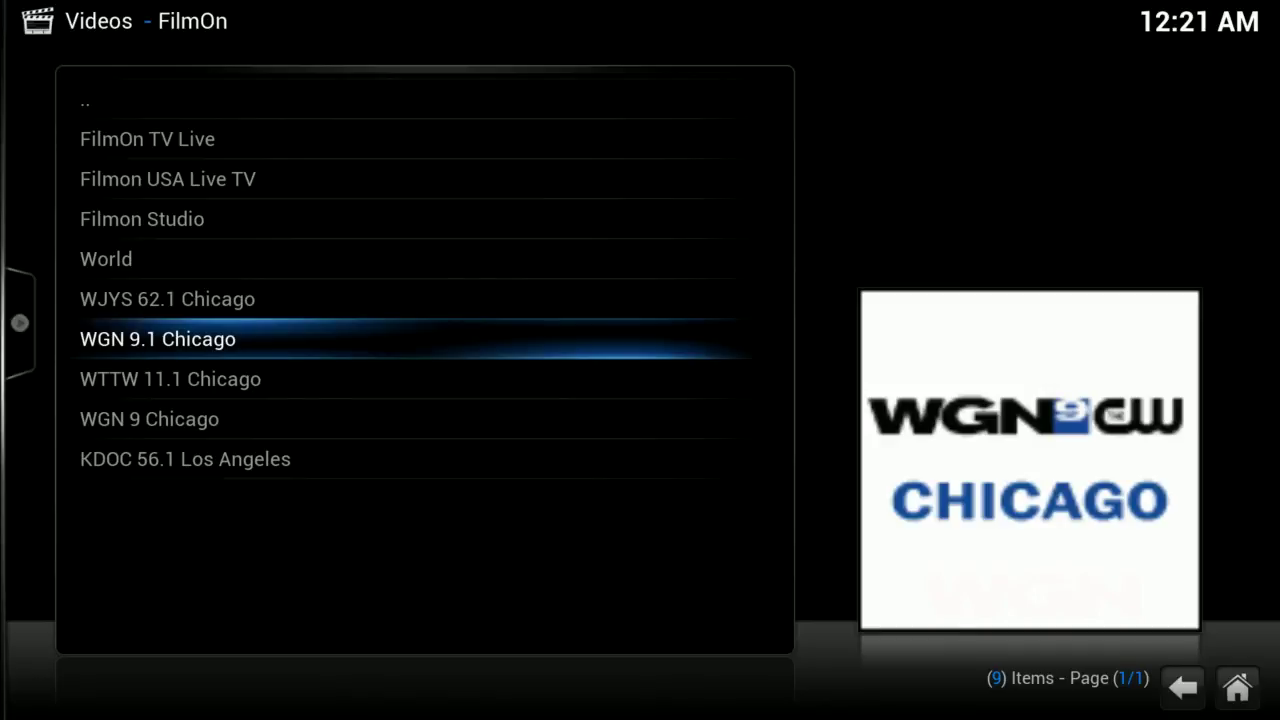
pyautogui.click(1194, 700)
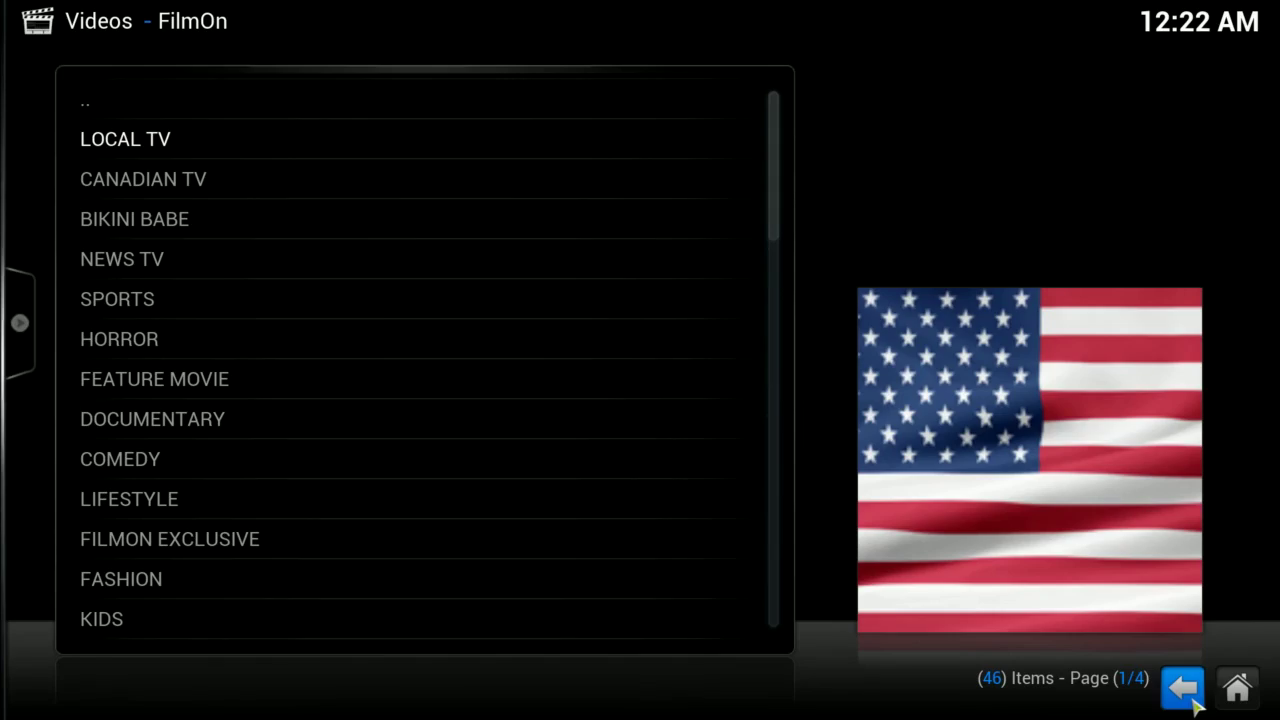
# Leave FilmOn, look through the list of video add-ons to its end and back, and return to the home screen.
pyautogui.click(1194, 700)
pyautogui.press('Down')
pyautogui.press('Down')
pyautogui.press('Down')
pyautogui.press('Down')
pyautogui.press('Down')
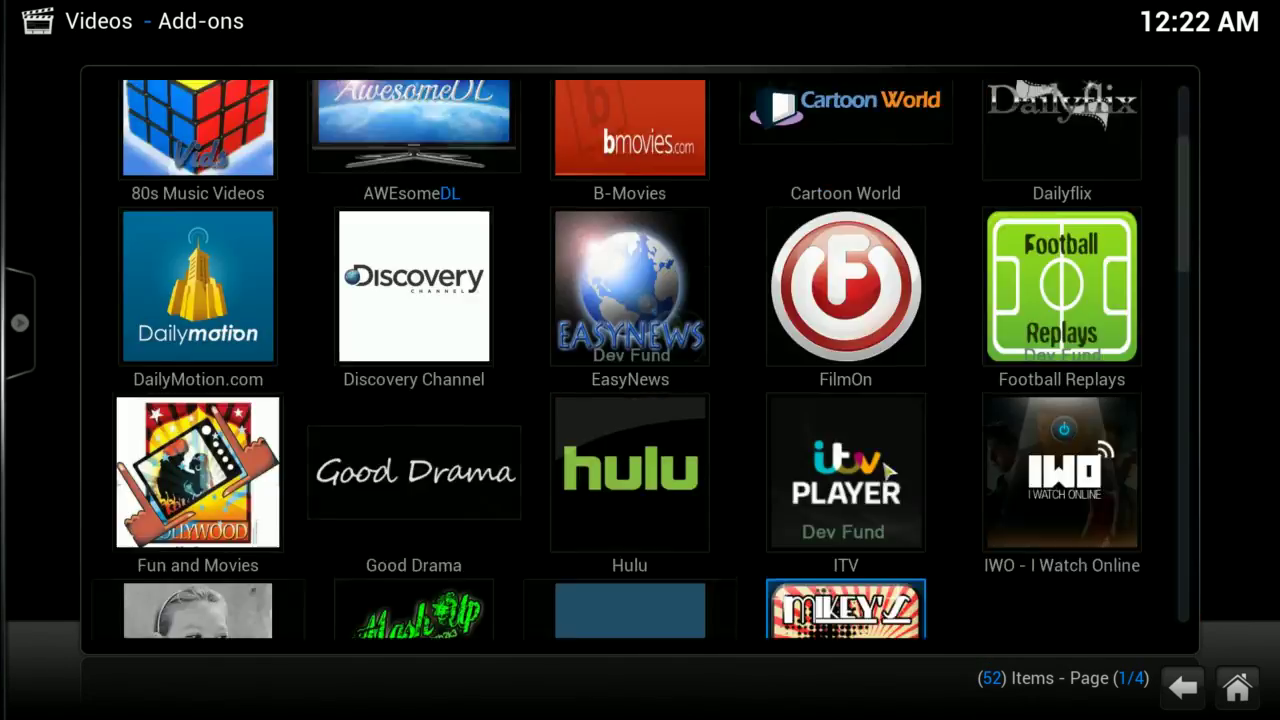
pyautogui.scroll(-4, 894, 480)
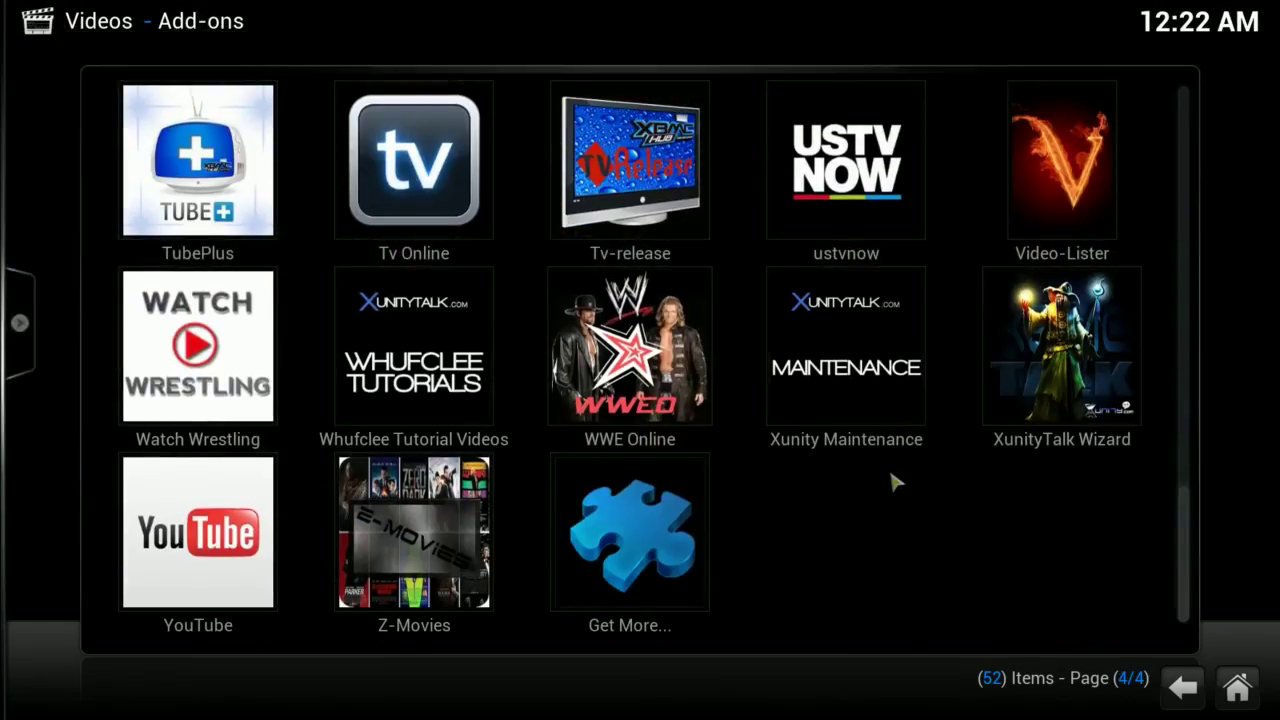
pyautogui.scroll(5, 894, 480)
pyautogui.scroll(5, 895, 482)
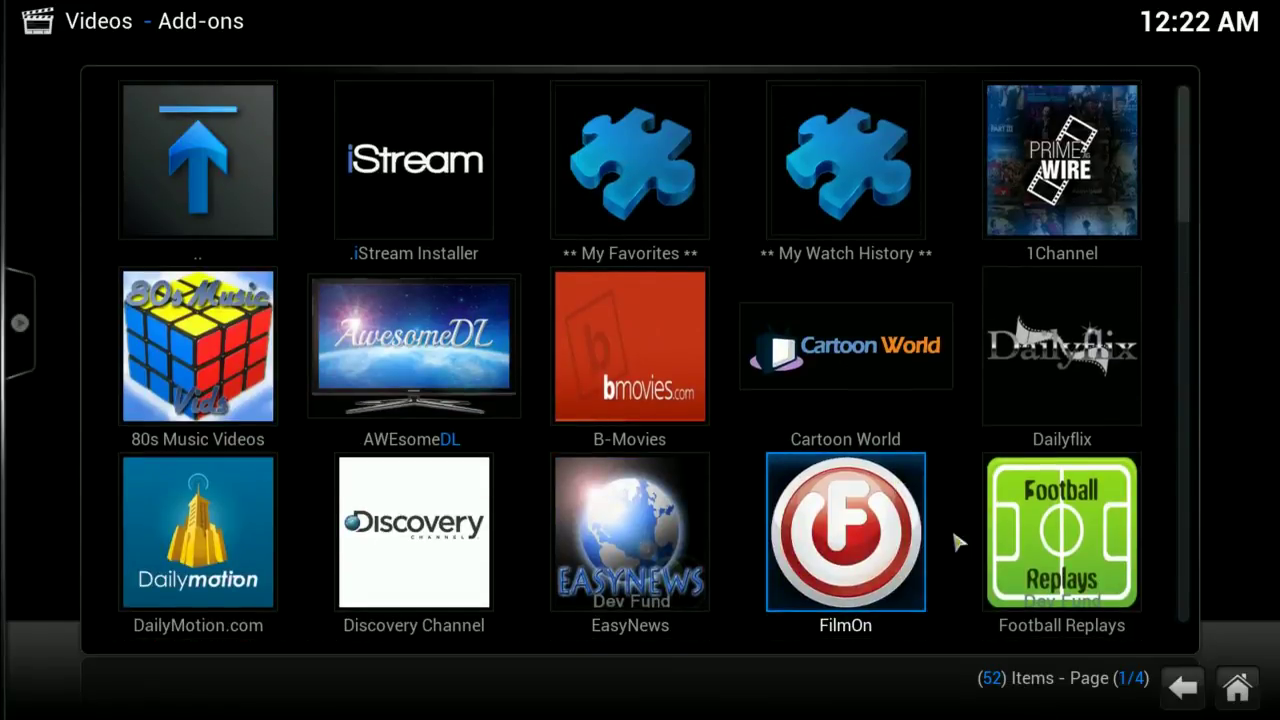
pyautogui.click(1236, 690)
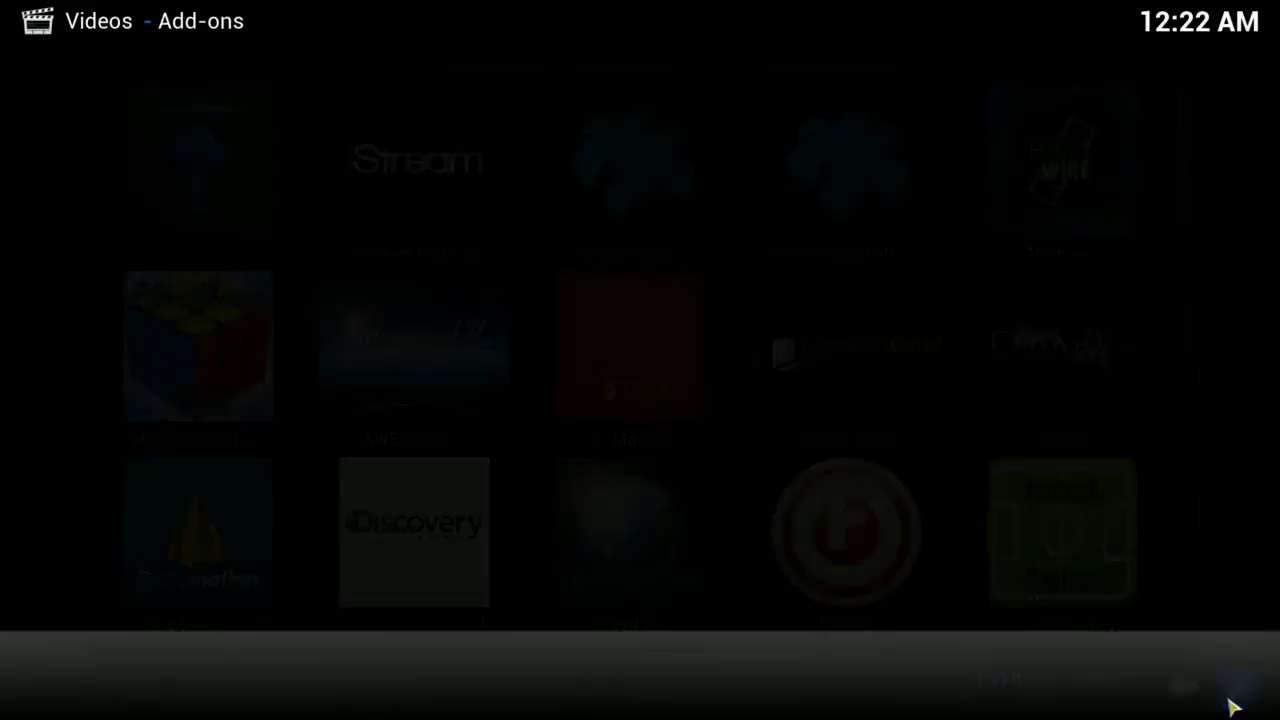